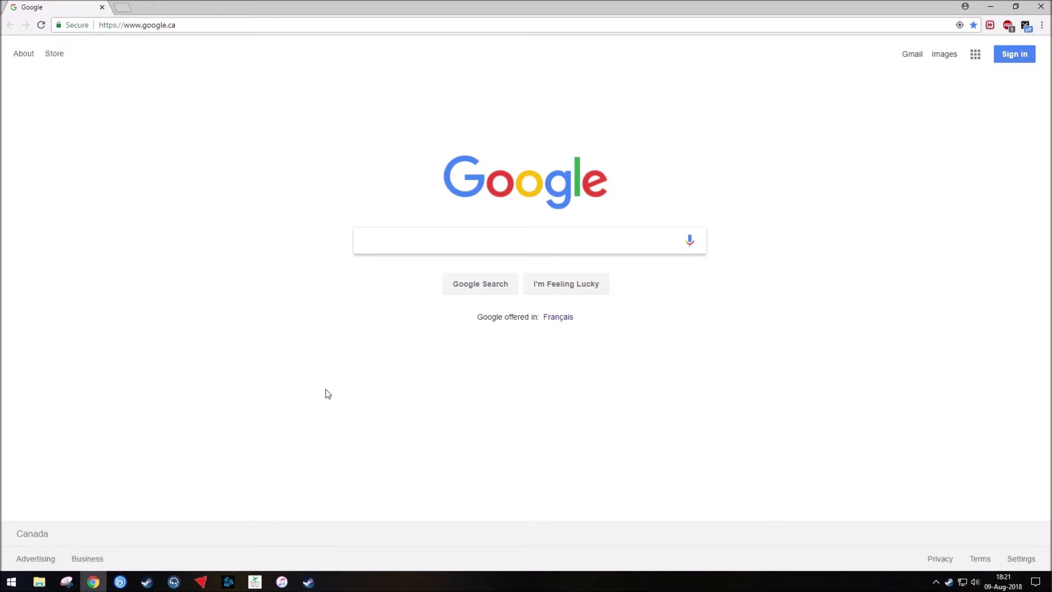
Search Google for 'zibo mod' and open the X-Plane.org B737-800X ZIBO mod forum thread.
text(zibo mod)
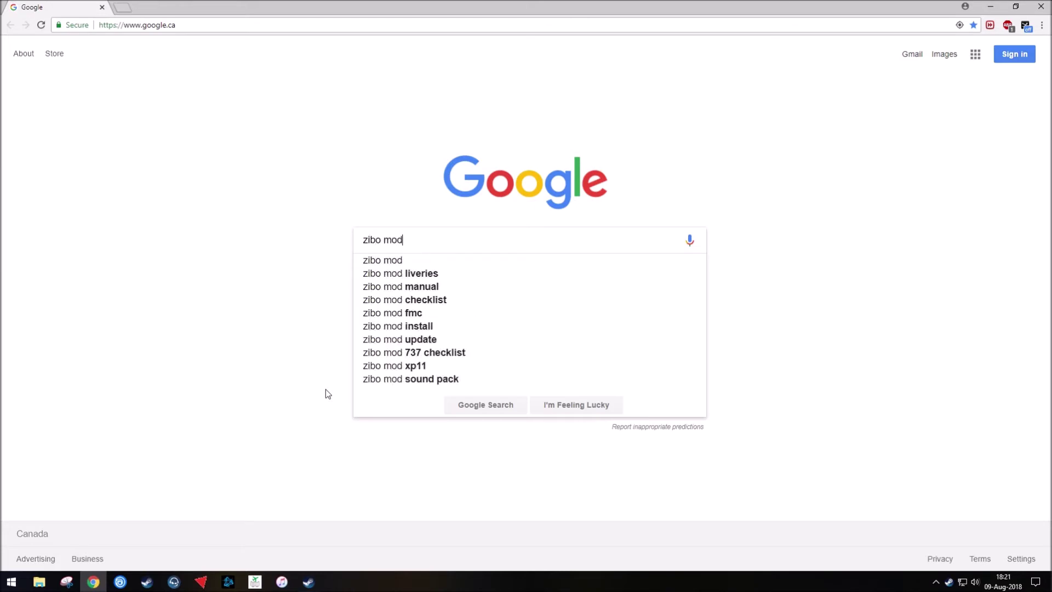
key(Return)
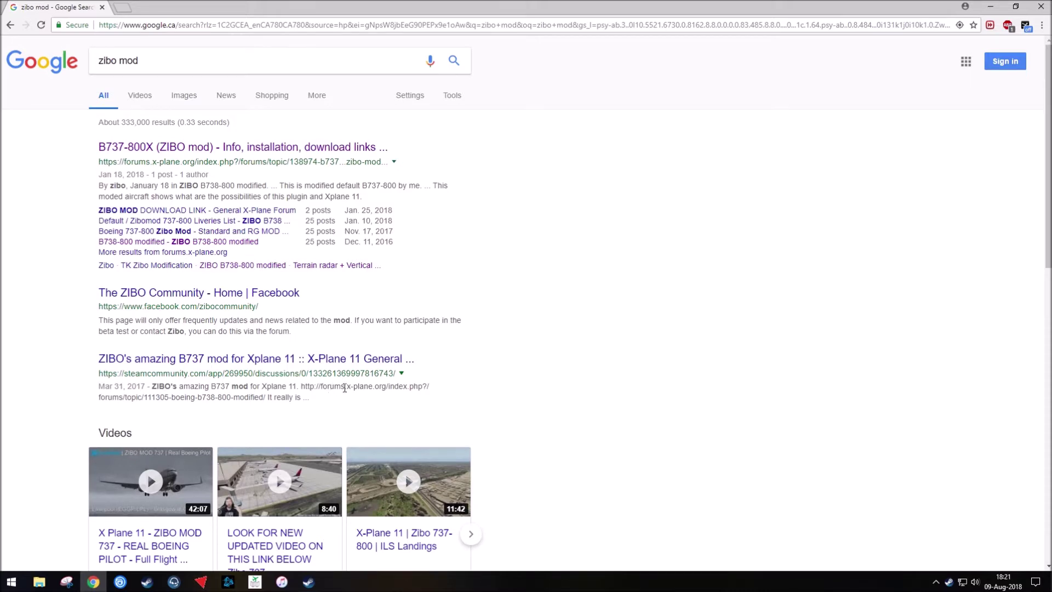
click(249, 148)
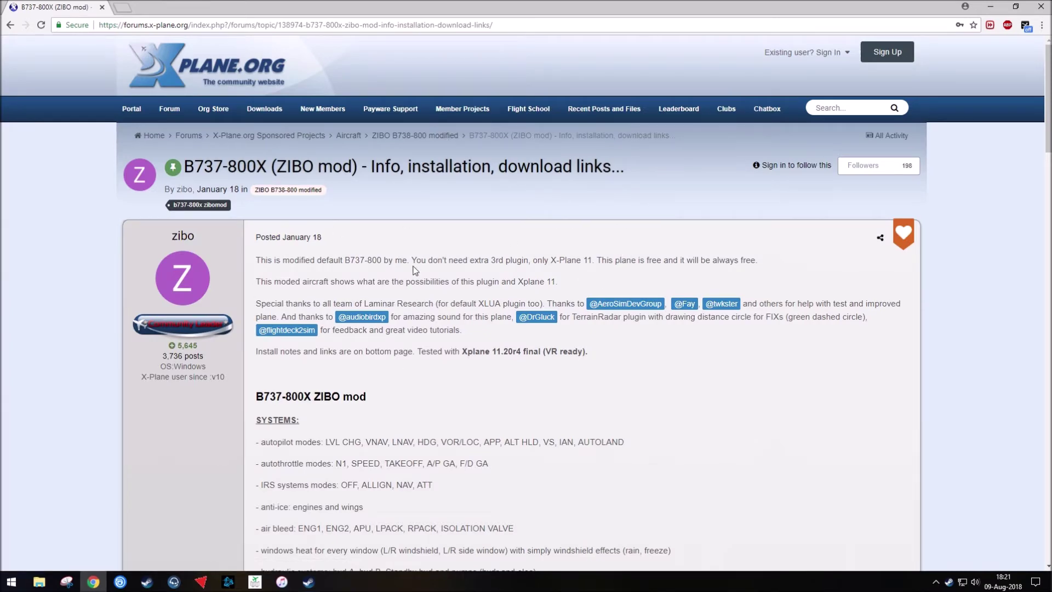
Open the thread's ZIBOmod B737-800X Google Drive link from the DOWNLOAD LINKS section.
scroll(526, 356, down, 6)
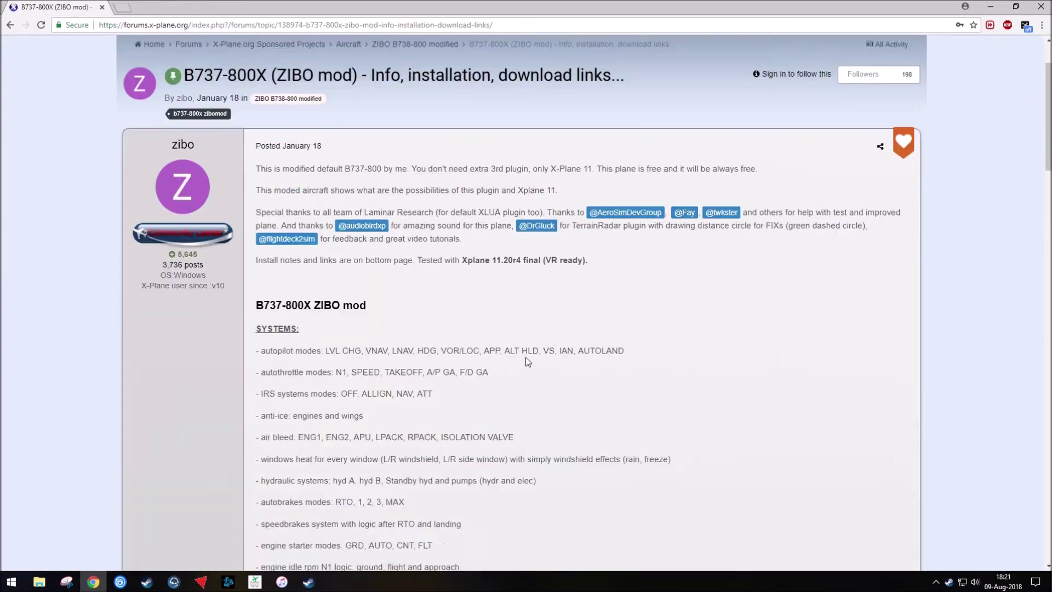
scroll(531, 355, down, 18)
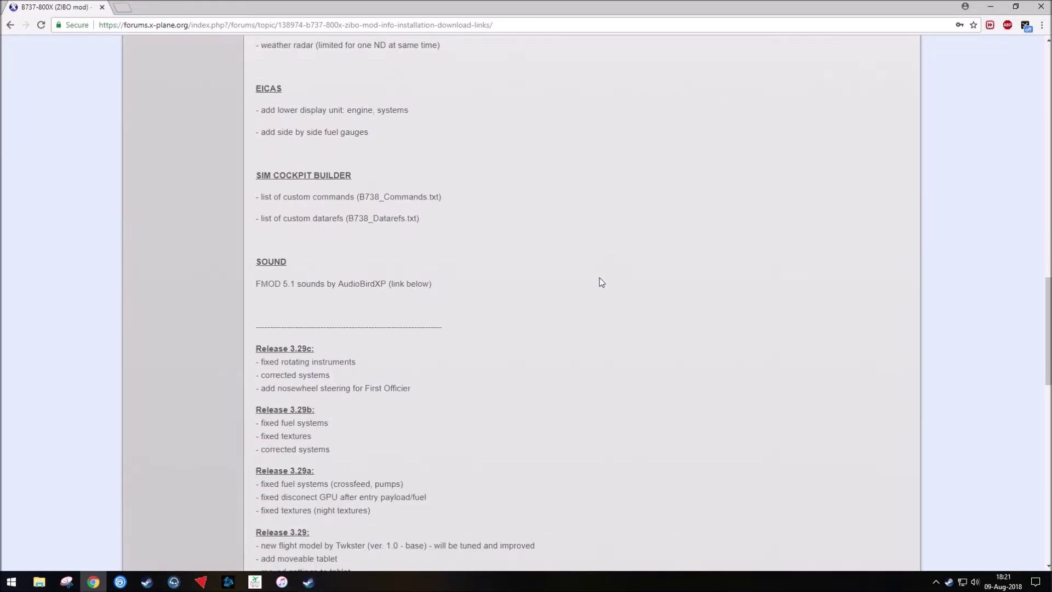
scroll(606, 271, down, 4)
scroll(554, 307, down, 2)
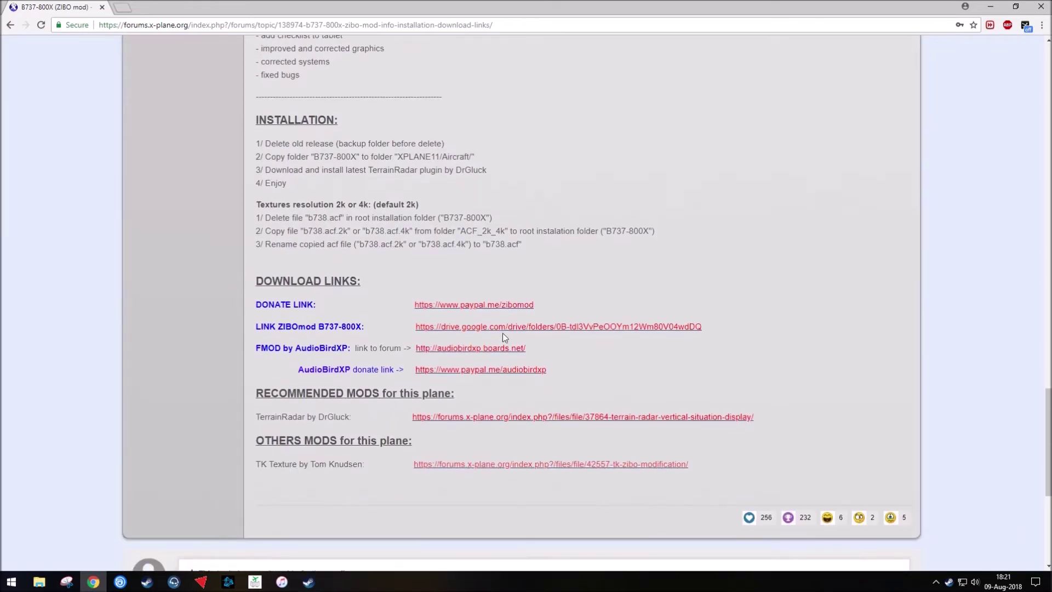
click(473, 327)
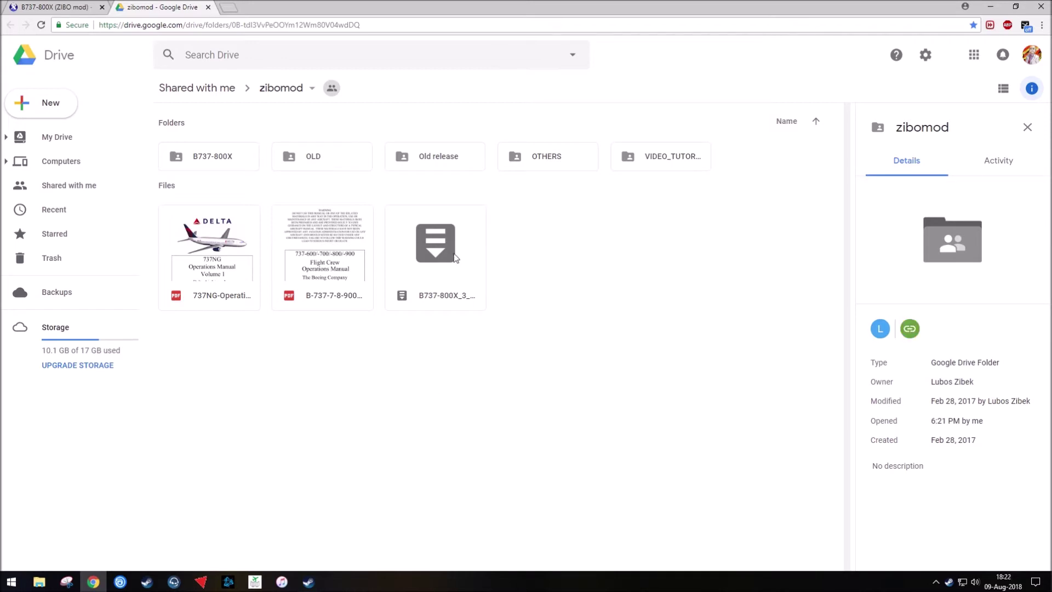
Download B737-800X_3_29c.zip past the virus-scan warning, then cancel the running browser download.
click(436, 253)
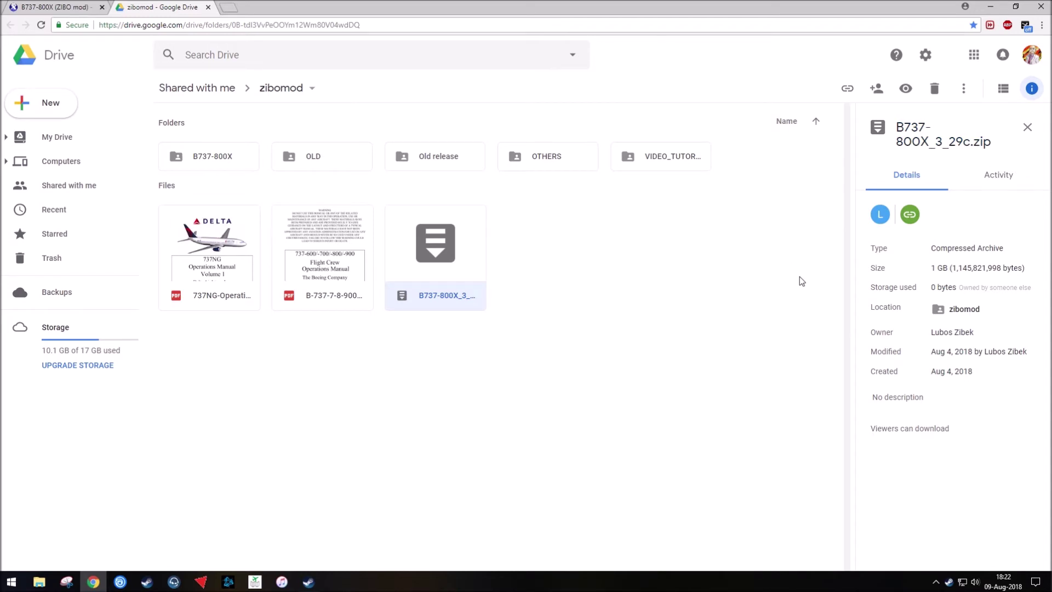
right_click(449, 250)
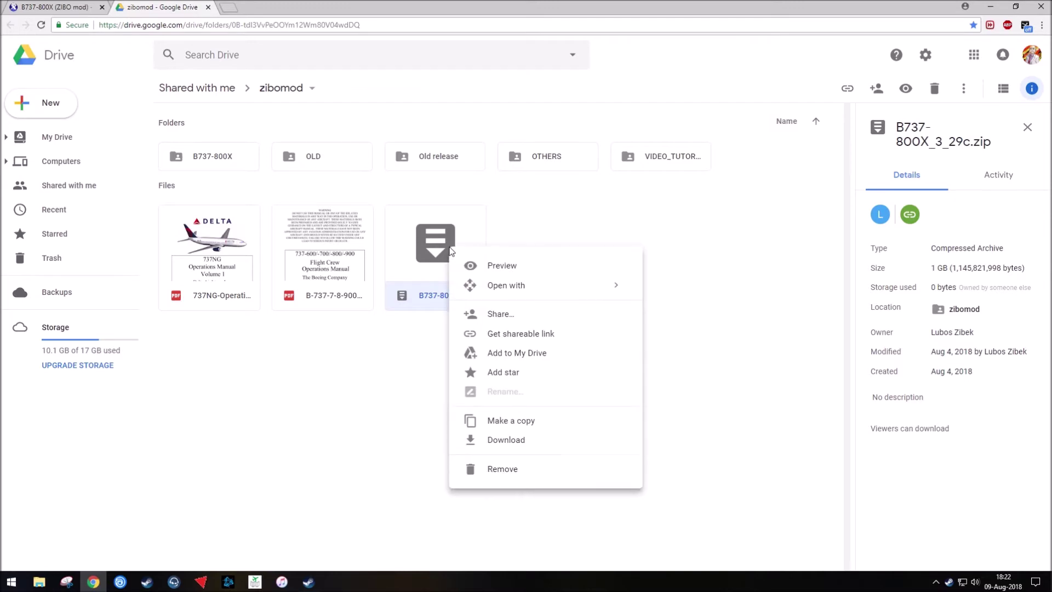
click(531, 440)
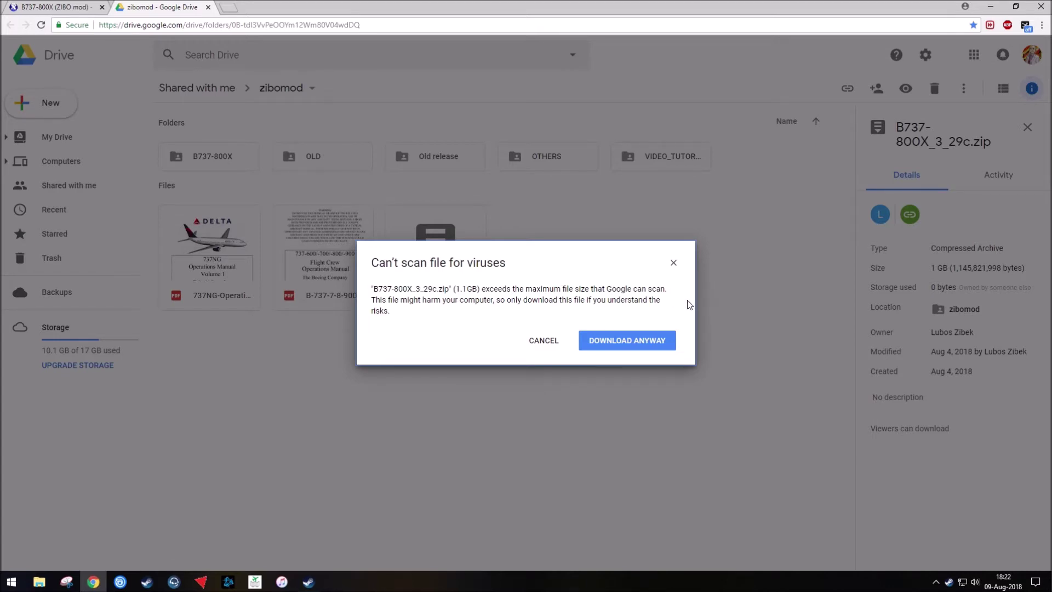
click(626, 342)
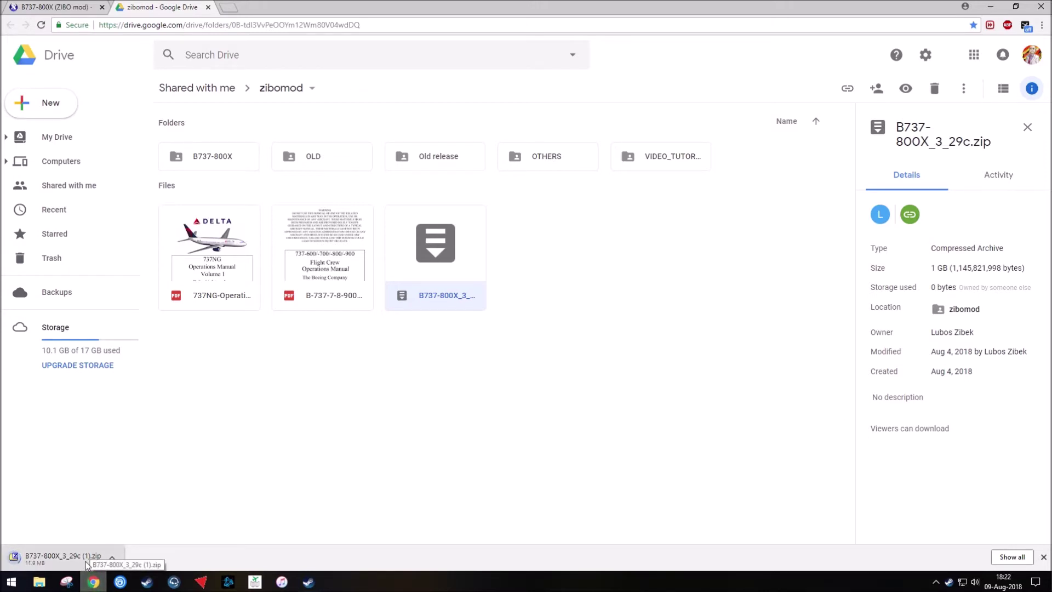
click(112, 557)
click(134, 539)
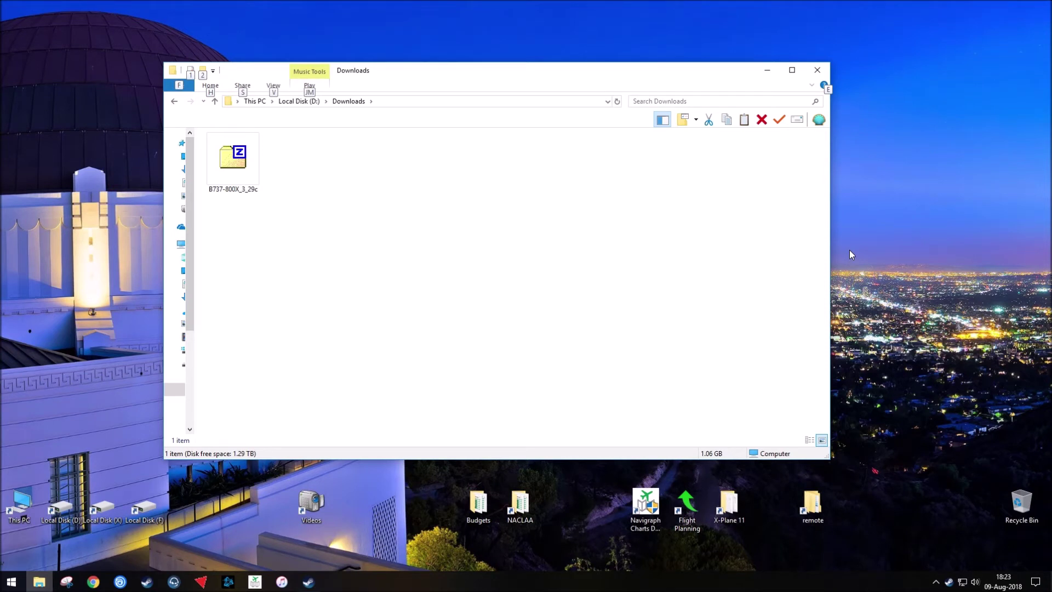
Extract B737-800X_3_29c.zip with 7-Zip into a B737-800X_3_29c folder and open it.
right_click(247, 167)
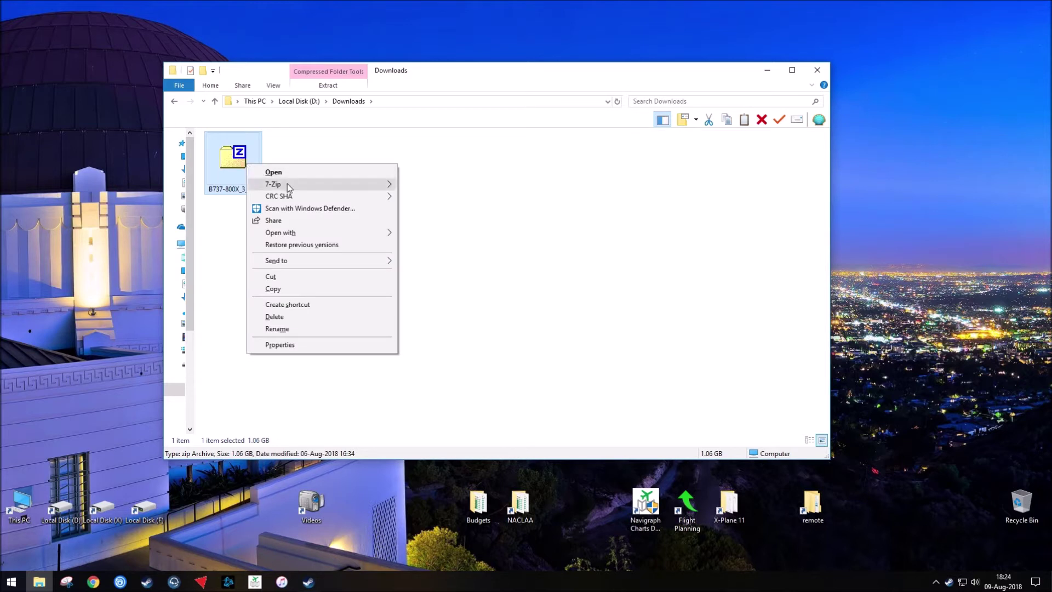
mouse_move(287, 183)
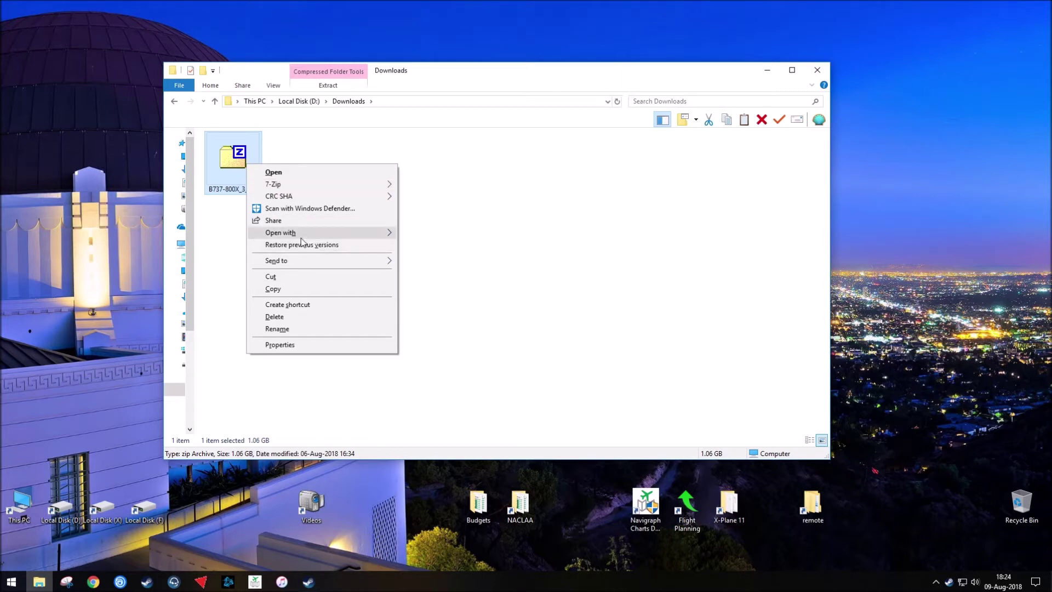
mouse_move(300, 236)
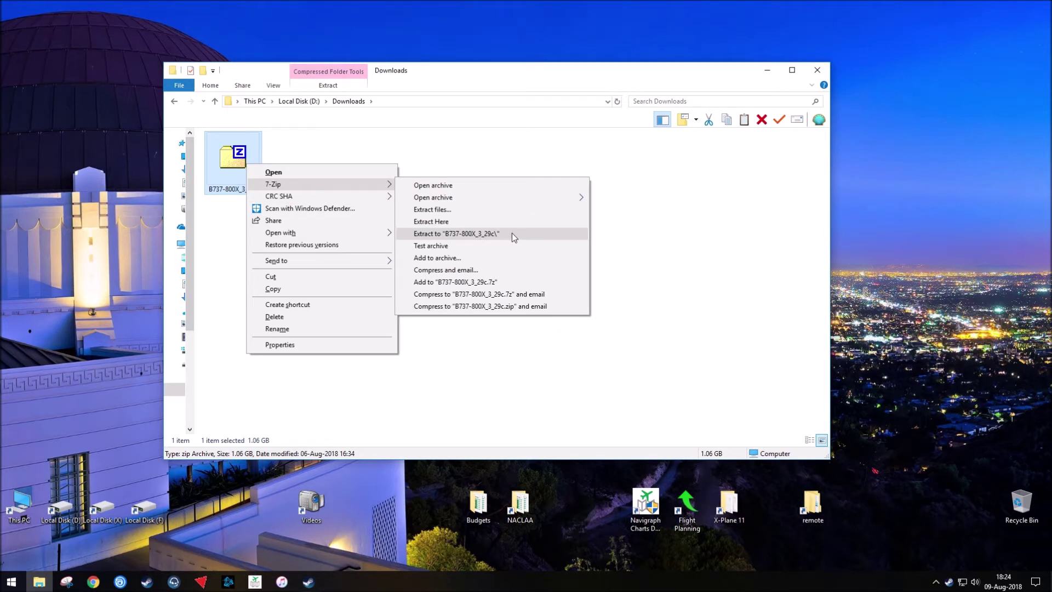
click(511, 233)
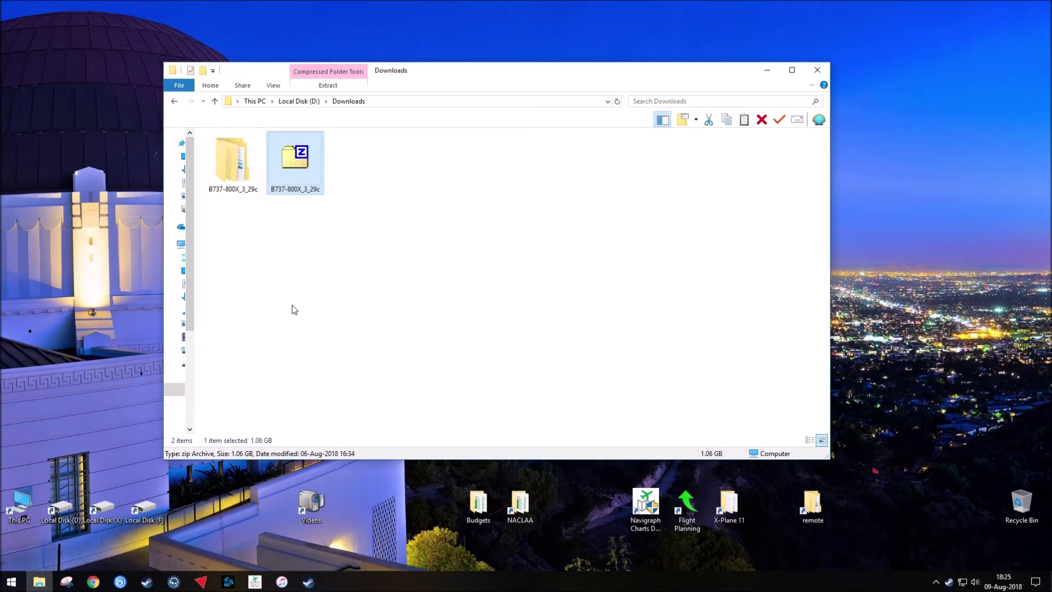
double_click(230, 161)
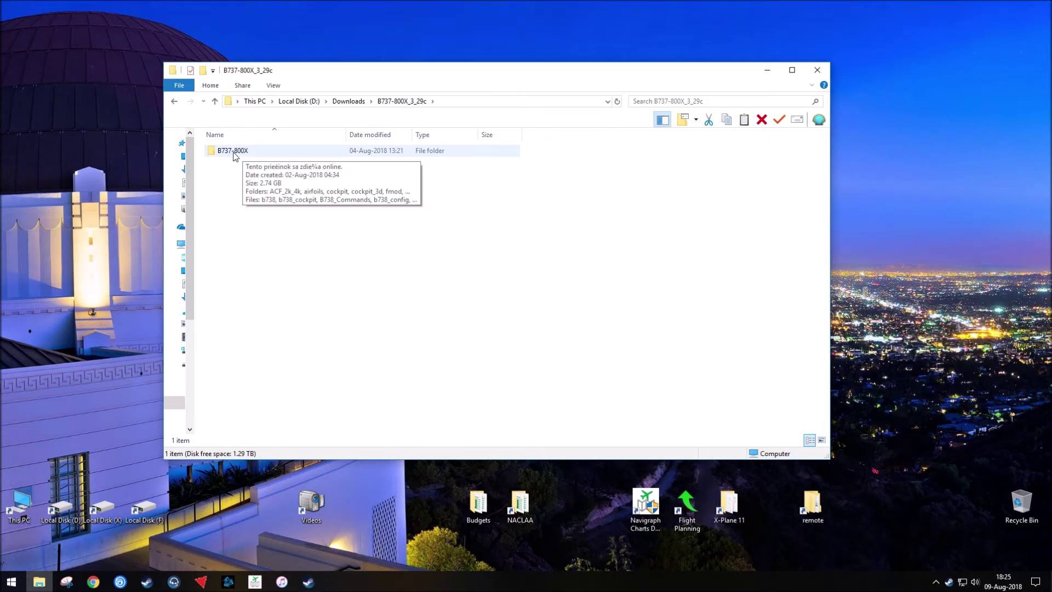
Inspect the B737-800X folder's contents, then cut the B737-800X folder for moving.
double_click(234, 155)
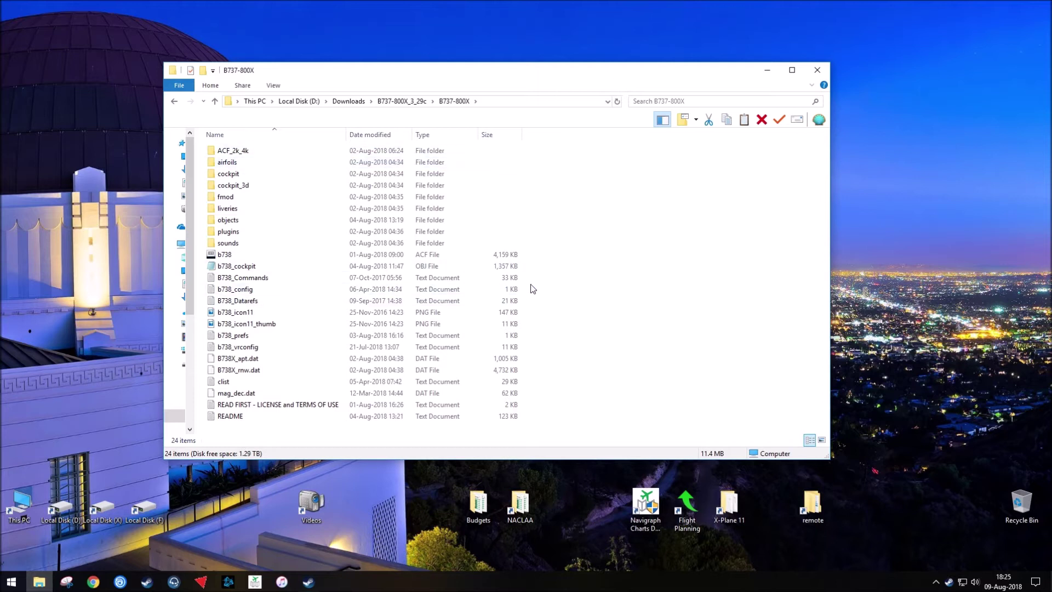
click(174, 102)
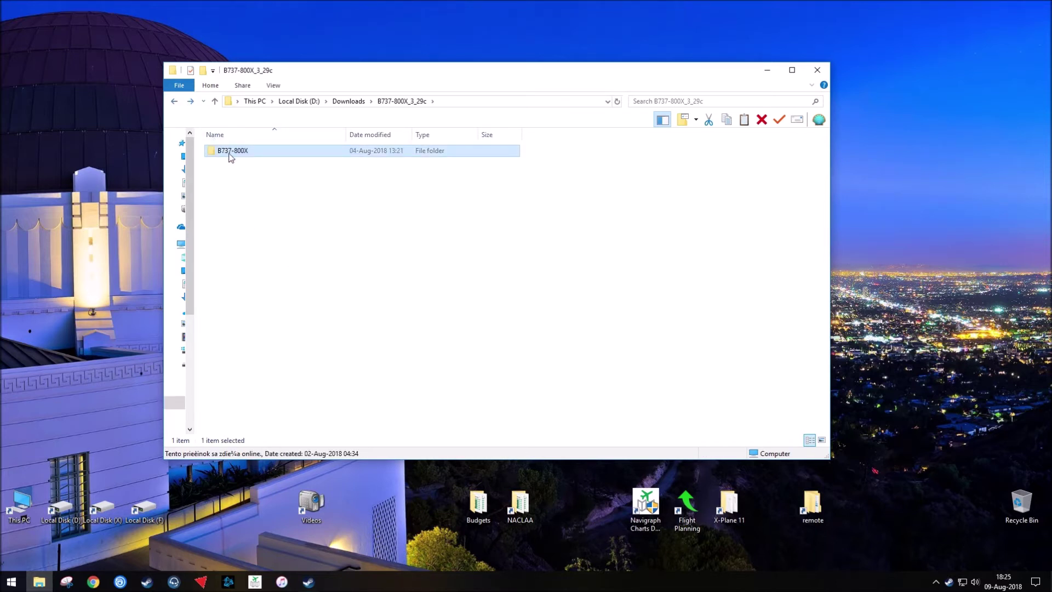
right_click(256, 153)
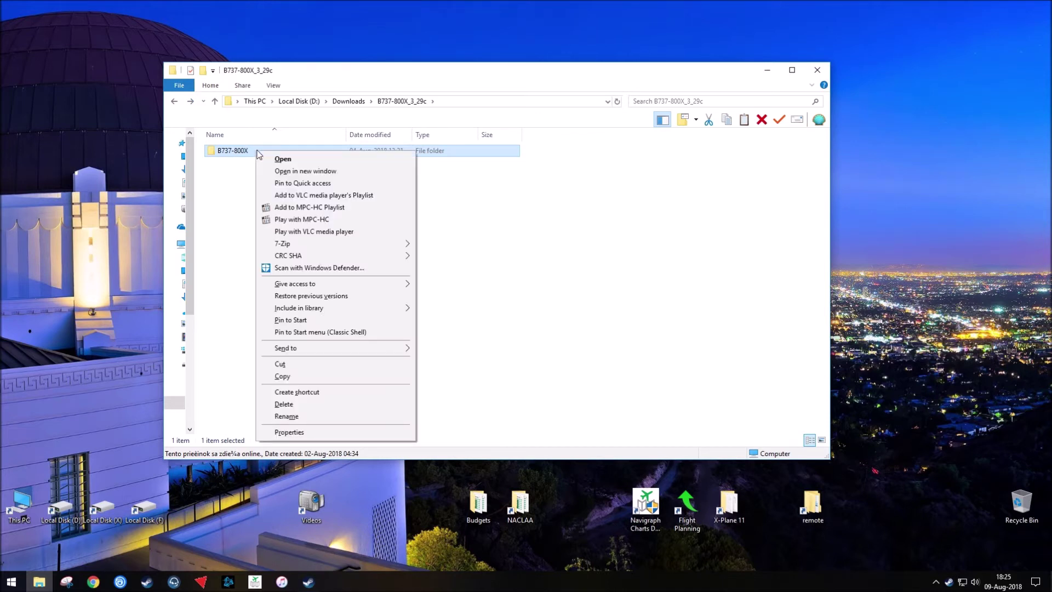
click(336, 364)
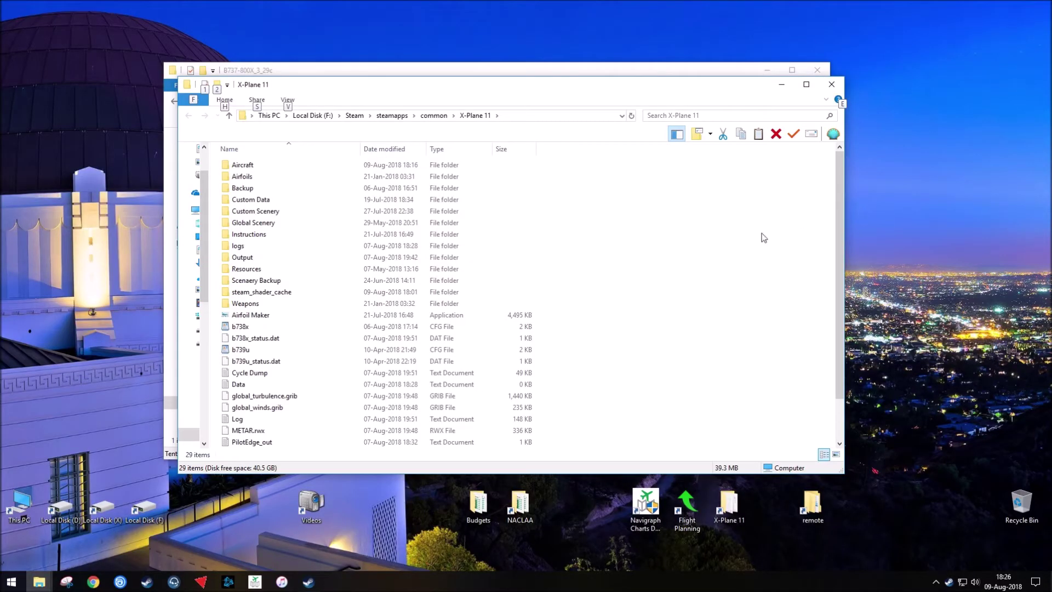
Create a new folder named Zibo inside X-Plane 11's Aircraft folder.
key(Escape)
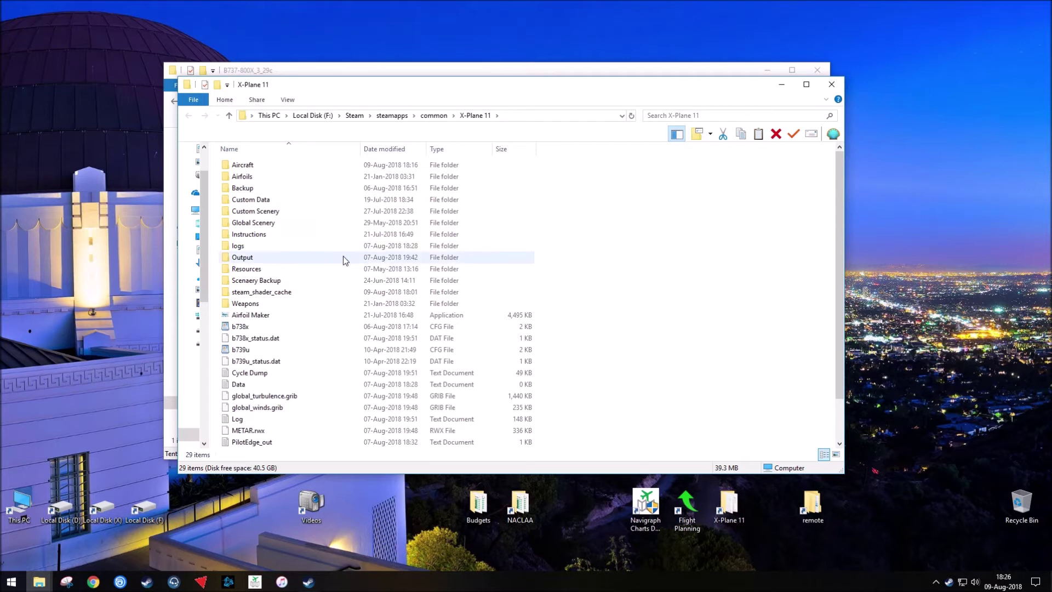
double_click(243, 165)
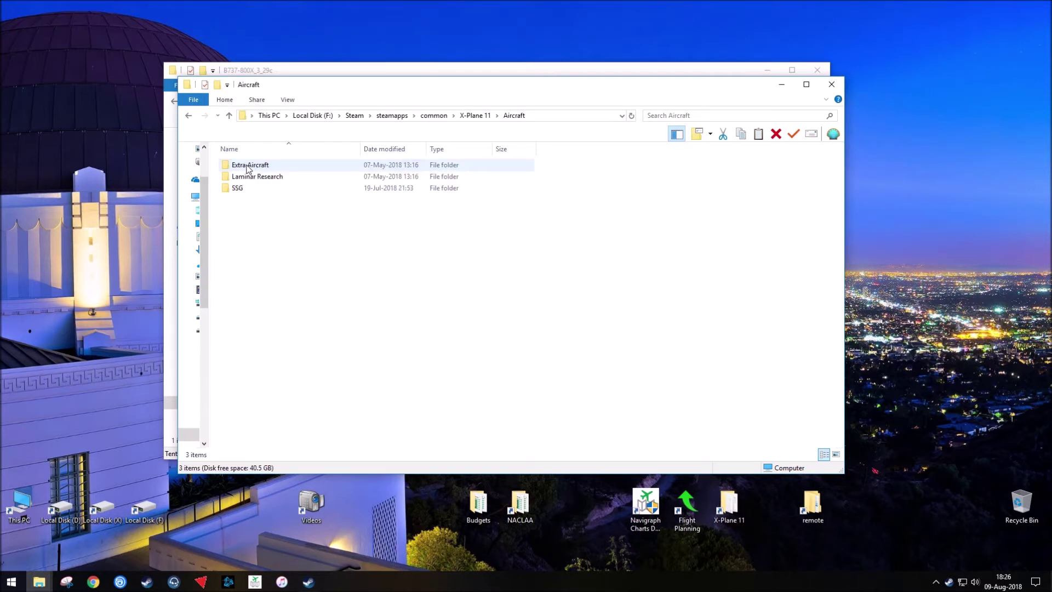
right_click(263, 226)
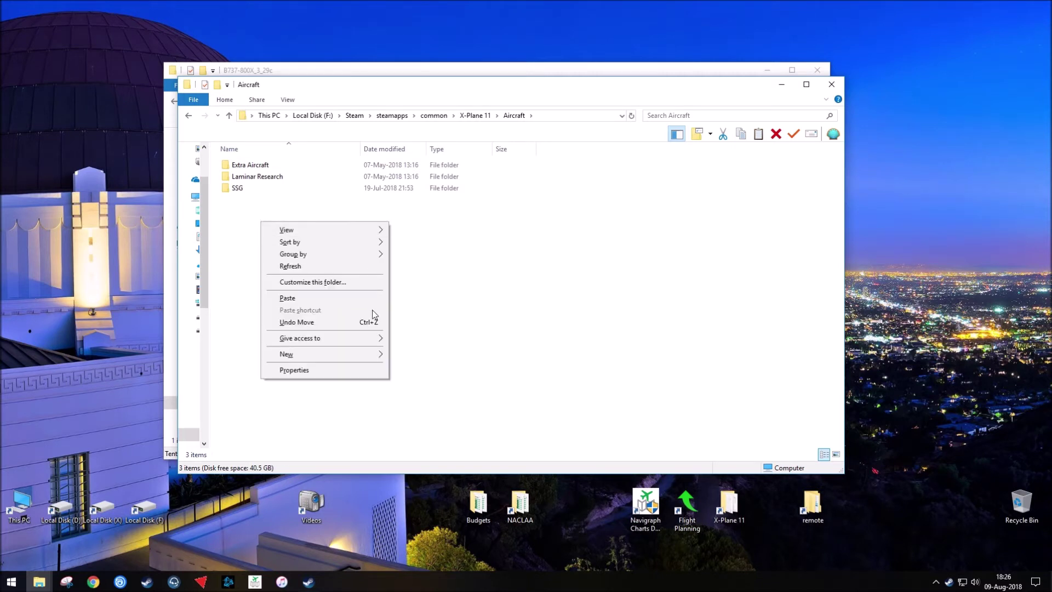
mouse_move(360, 351)
click(430, 356)
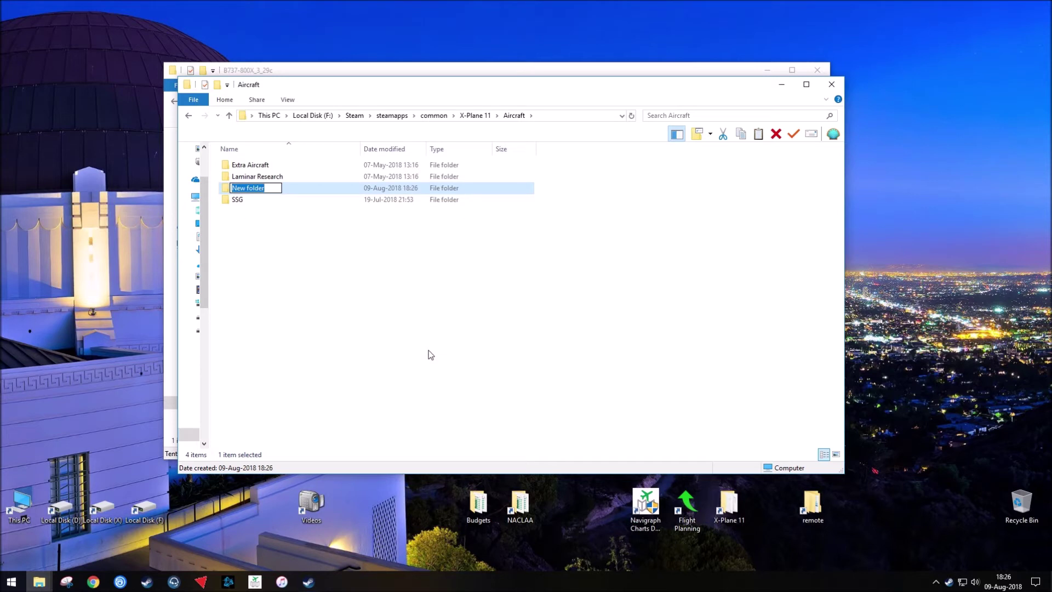
text(Zibo)
key(Return)
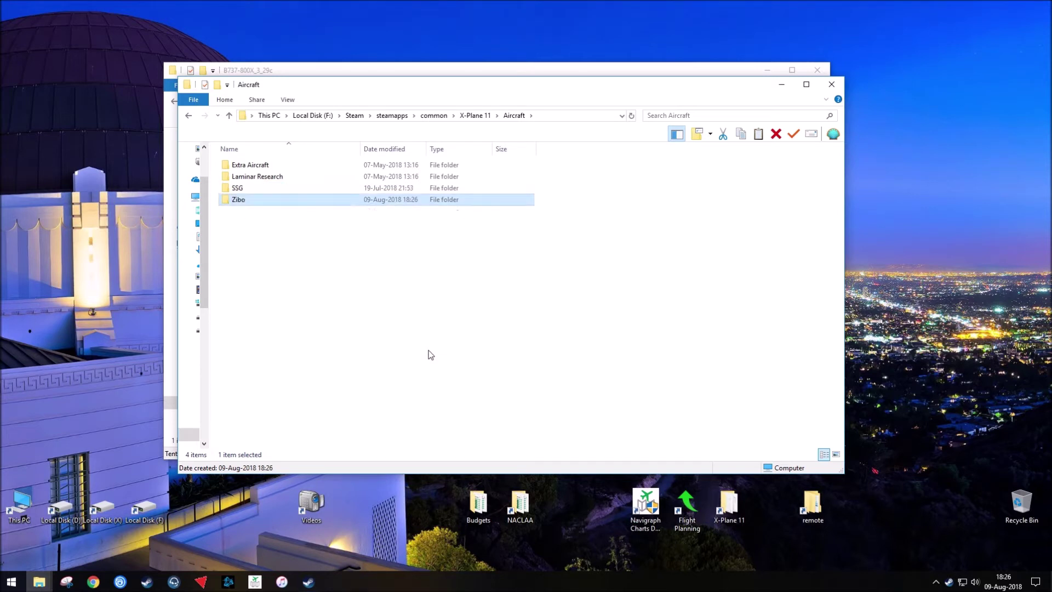
Paste the B737-800X folder into the Zibo folder.
double_click(283, 201)
right_click(279, 197)
click(333, 275)
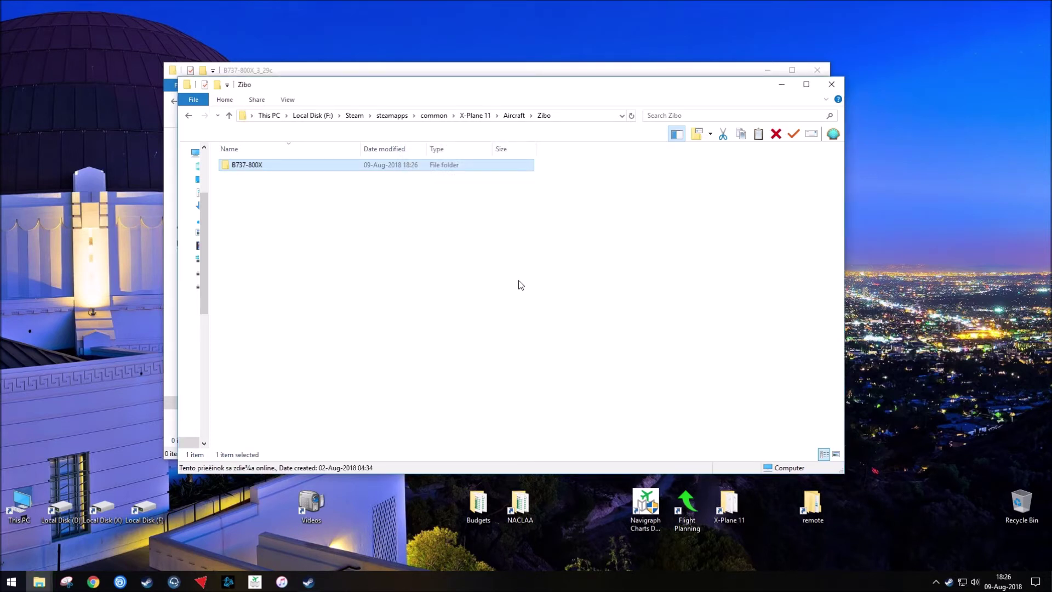
click(470, 248)
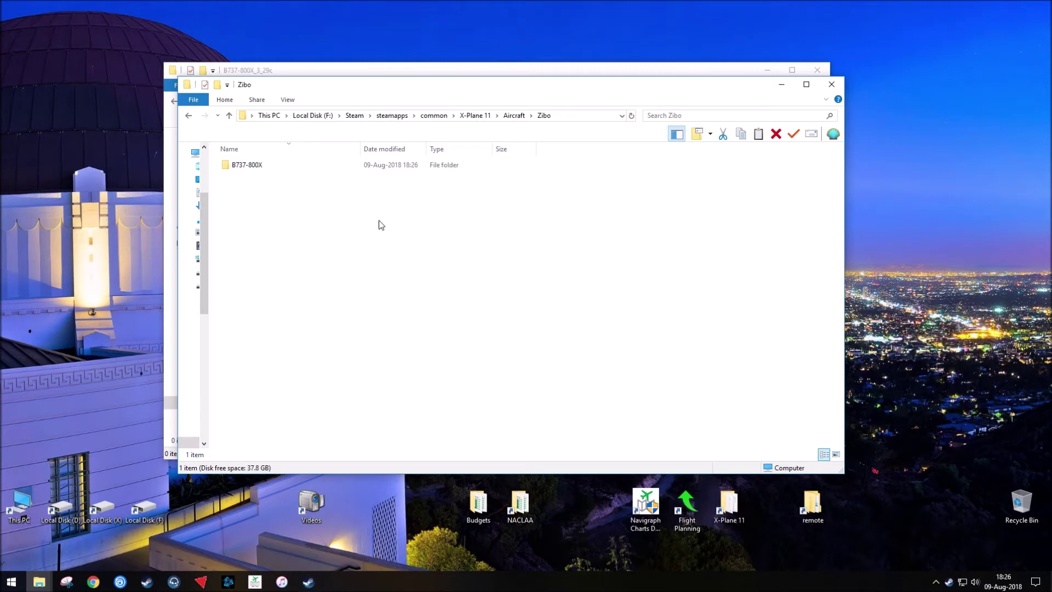
Check B737-800X's liveries folder for Delta, KLM, Qantas and ZIBO_KLM, then return to B737-800X.
double_click(254, 166)
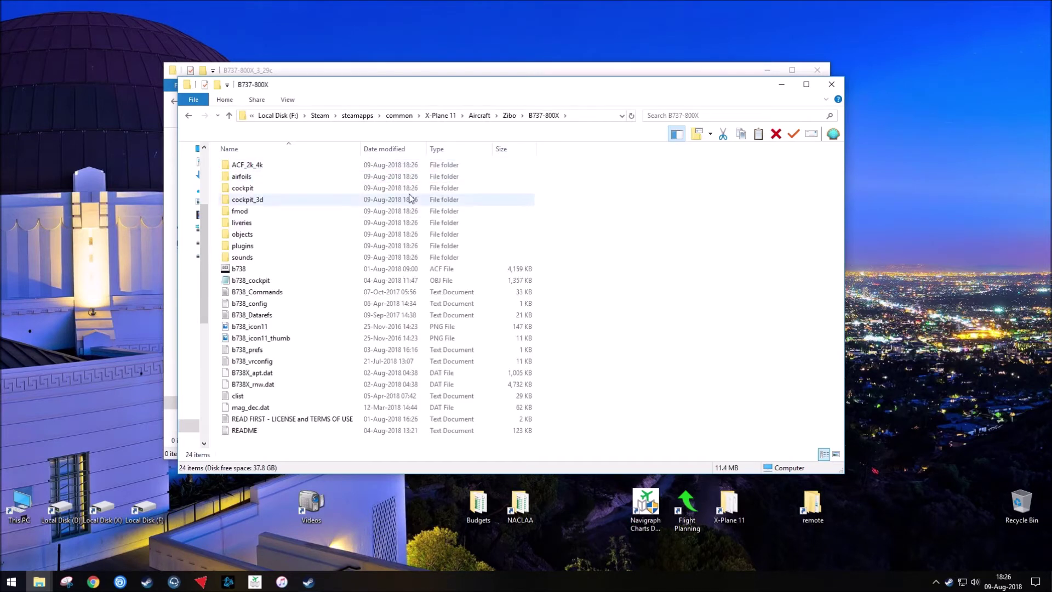
double_click(245, 225)
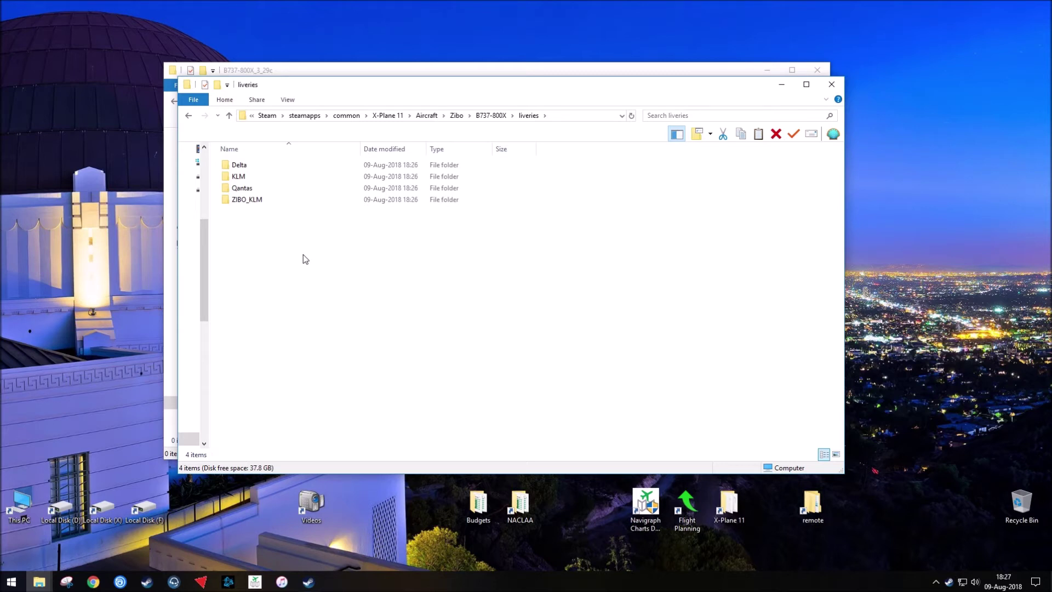
click(189, 116)
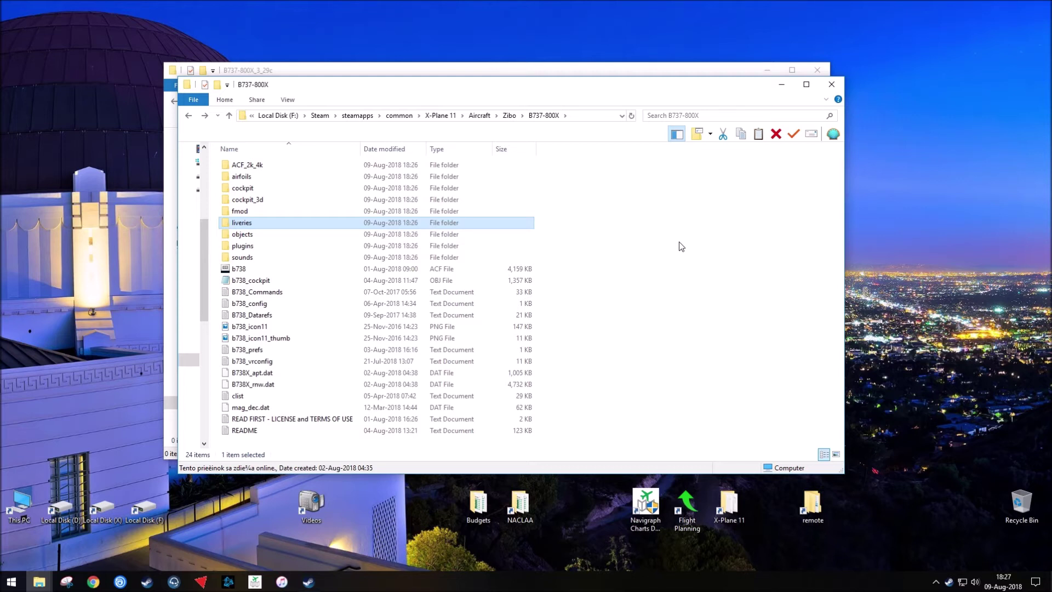
Confirm xlua is in the aircraft's plugins folder, then close both File Explorer windows.
double_click(247, 248)
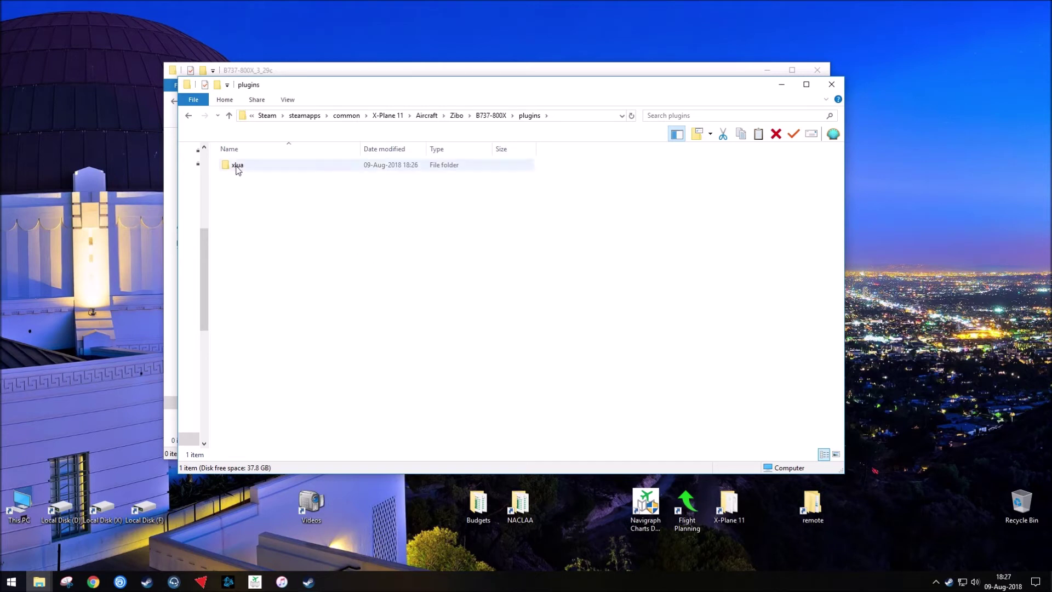
click(189, 116)
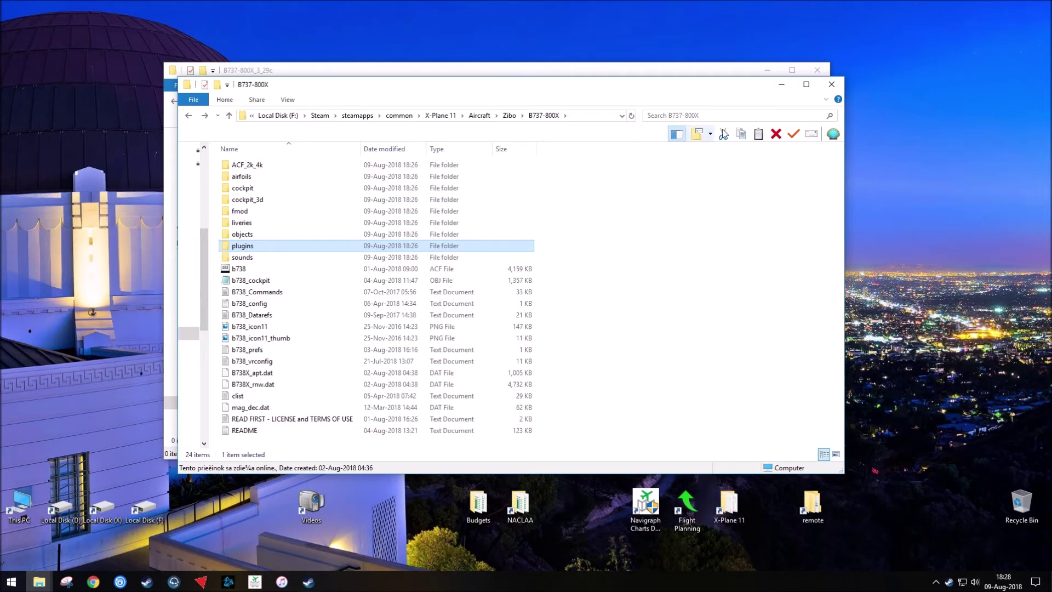
click(832, 84)
click(821, 71)
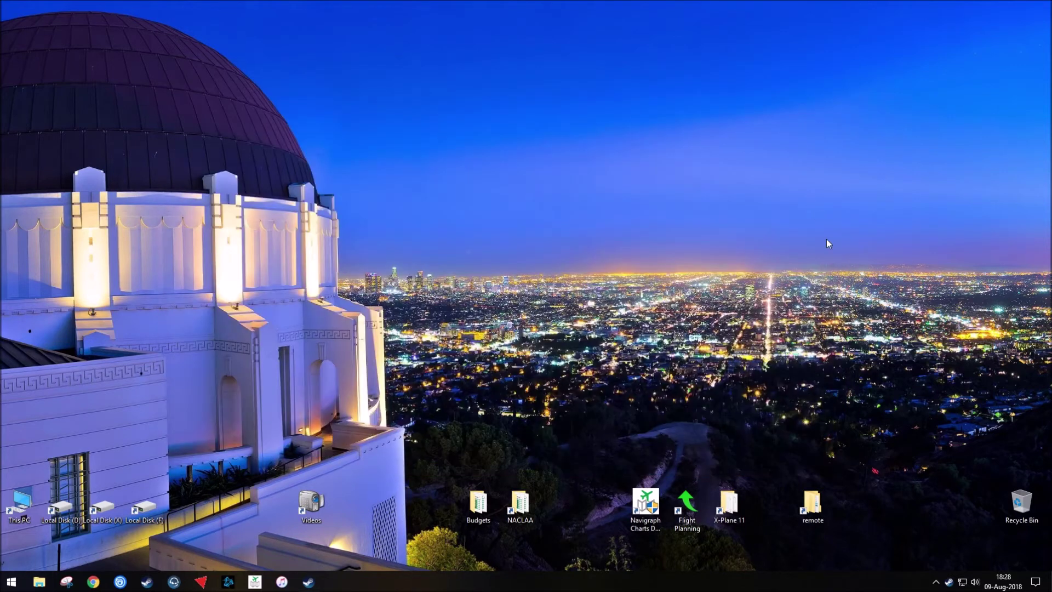
Launch X-Plane 11 from the Steam tray menu and choose New Flight.
right_click(949, 582)
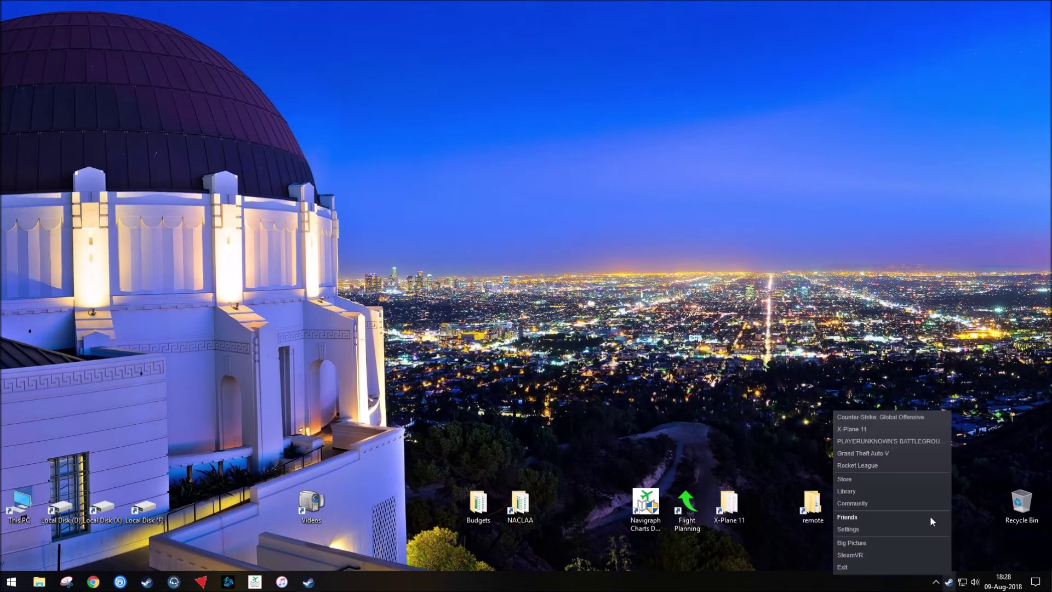
click(886, 429)
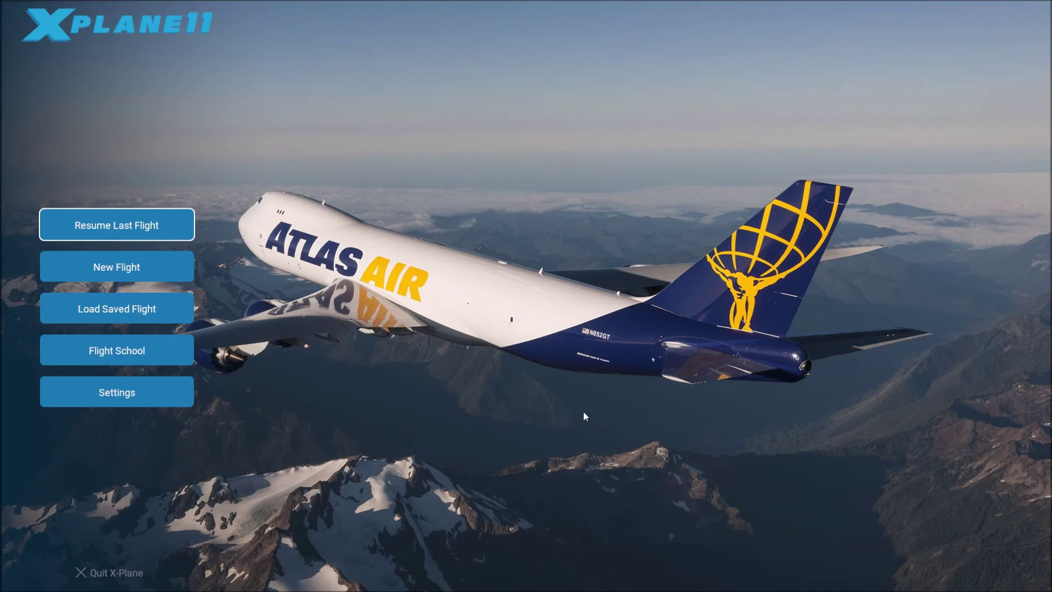
click(152, 268)
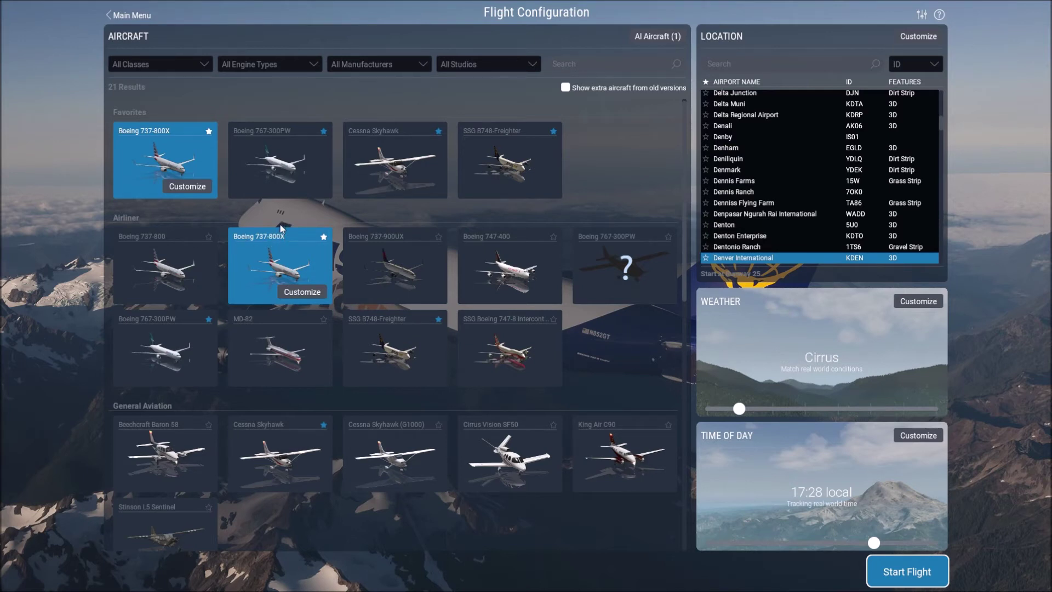
Review the 737-800X's weight, balance and fuel, preview the Delta livery, then keep Default.
click(307, 292)
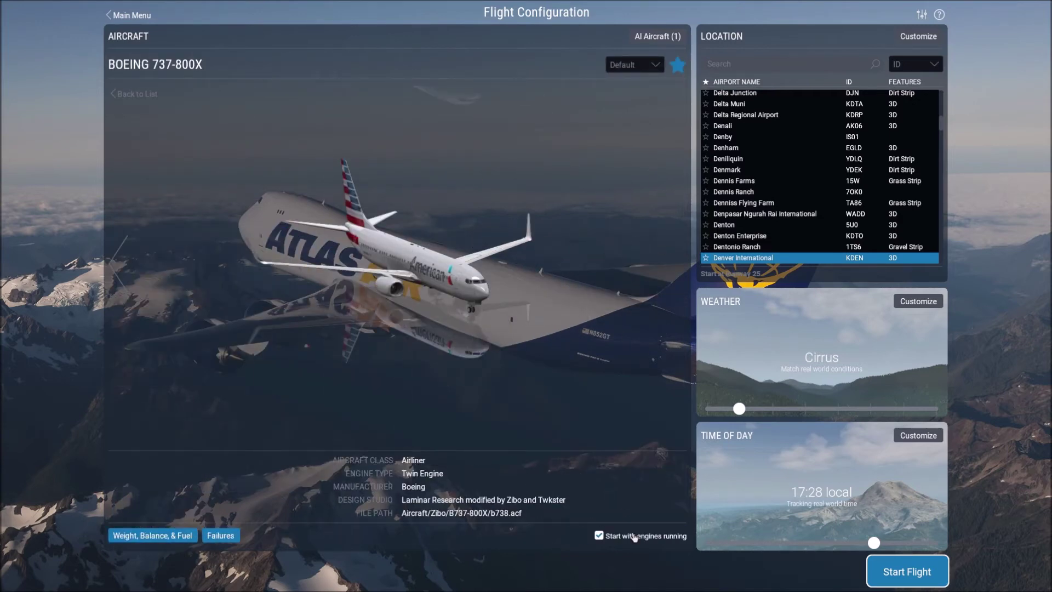
click(163, 534)
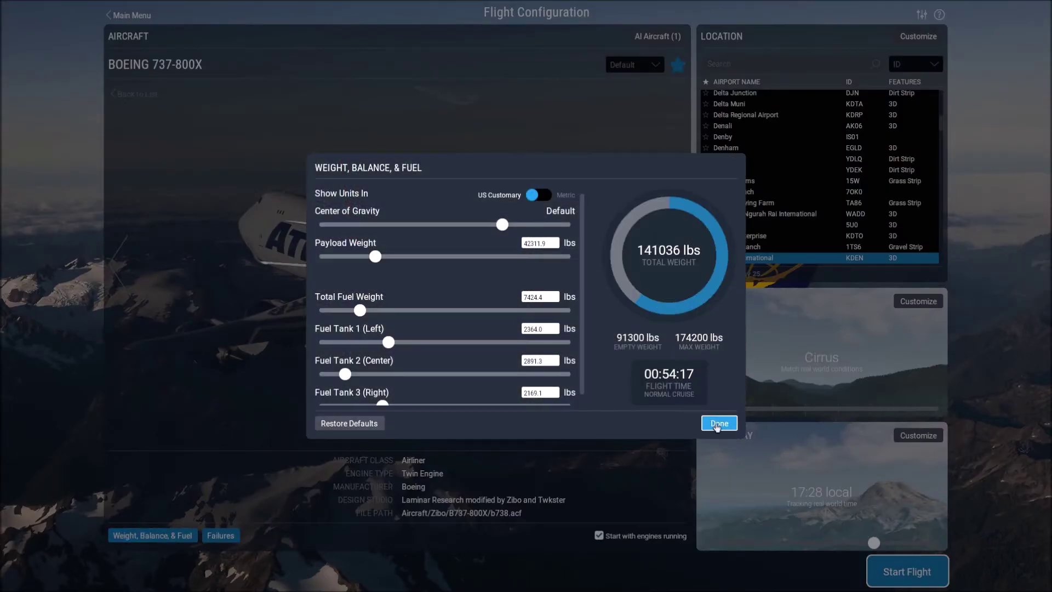
click(718, 423)
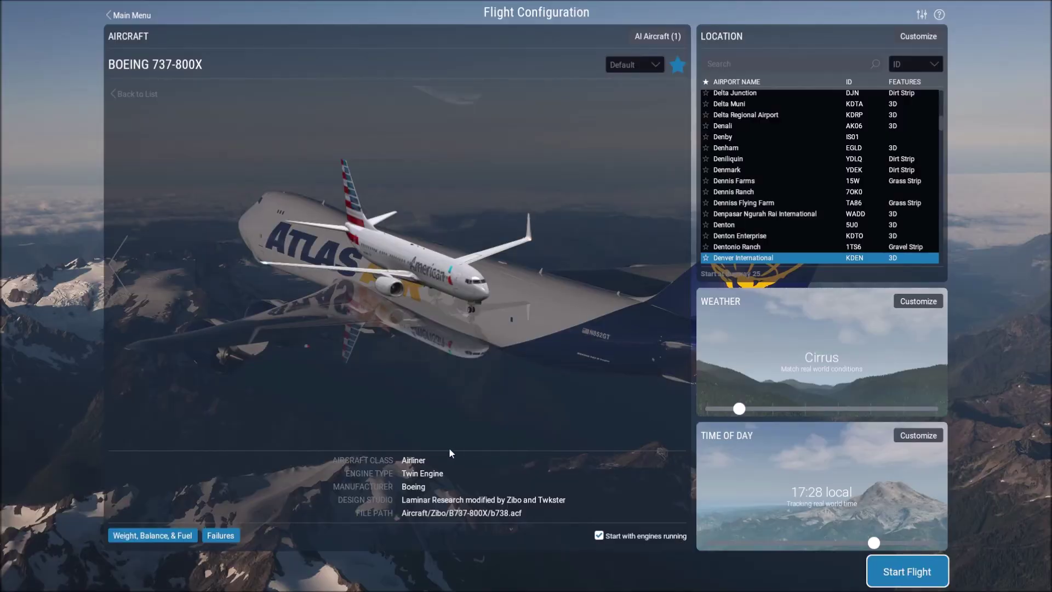
click(635, 69)
click(629, 109)
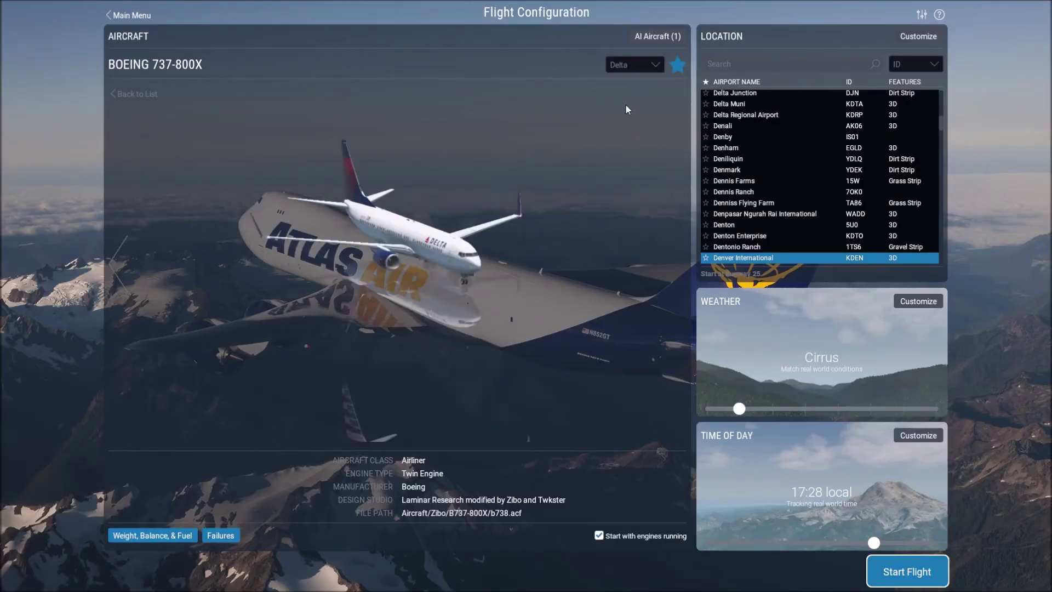
click(632, 64)
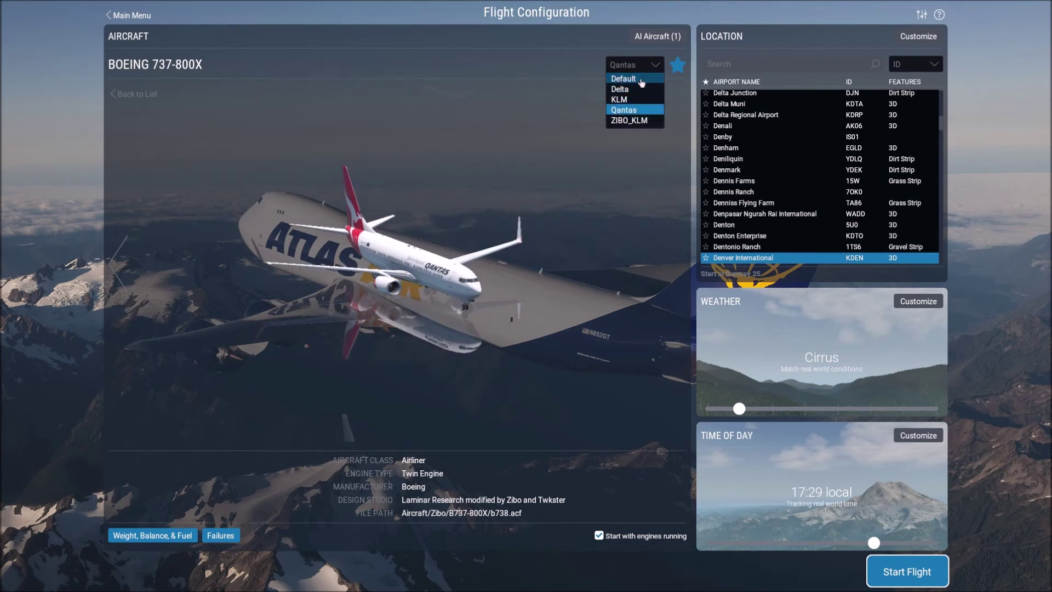
click(635, 78)
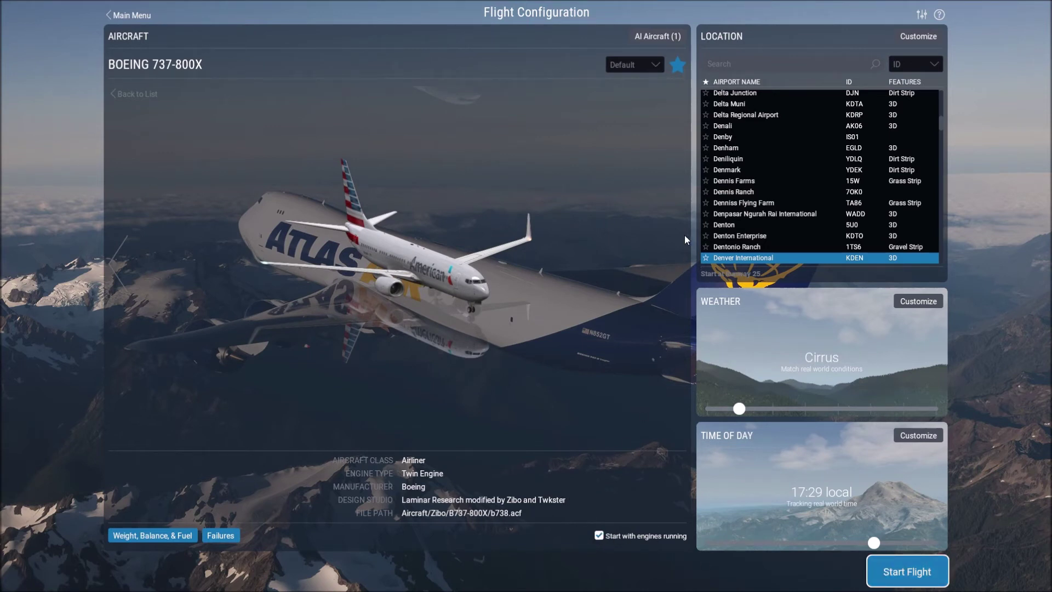
Set the start location to Runway 07R at KLAX and start the flight.
click(750, 69)
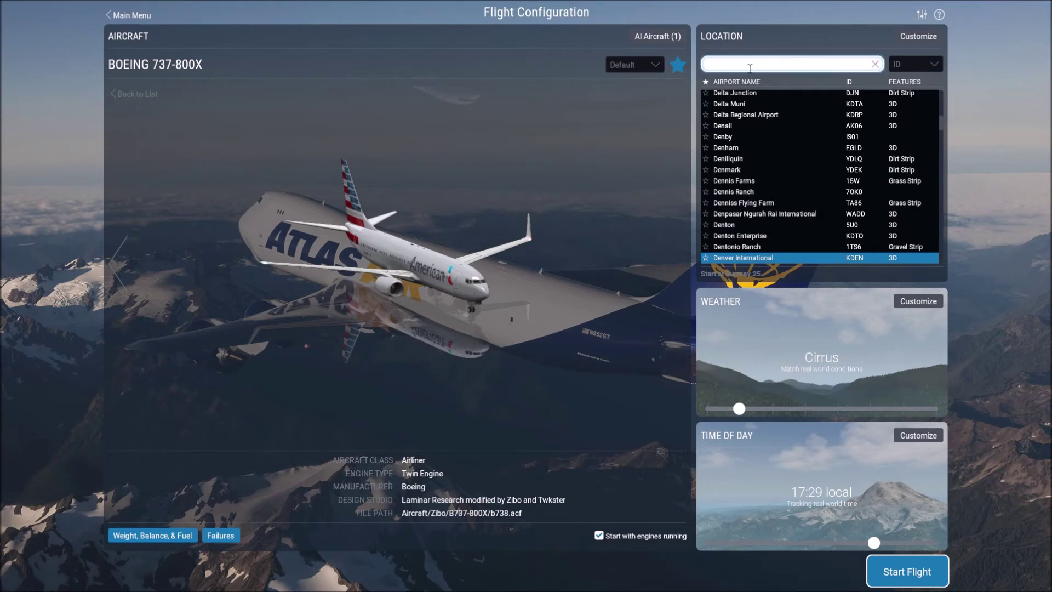
text(klax)
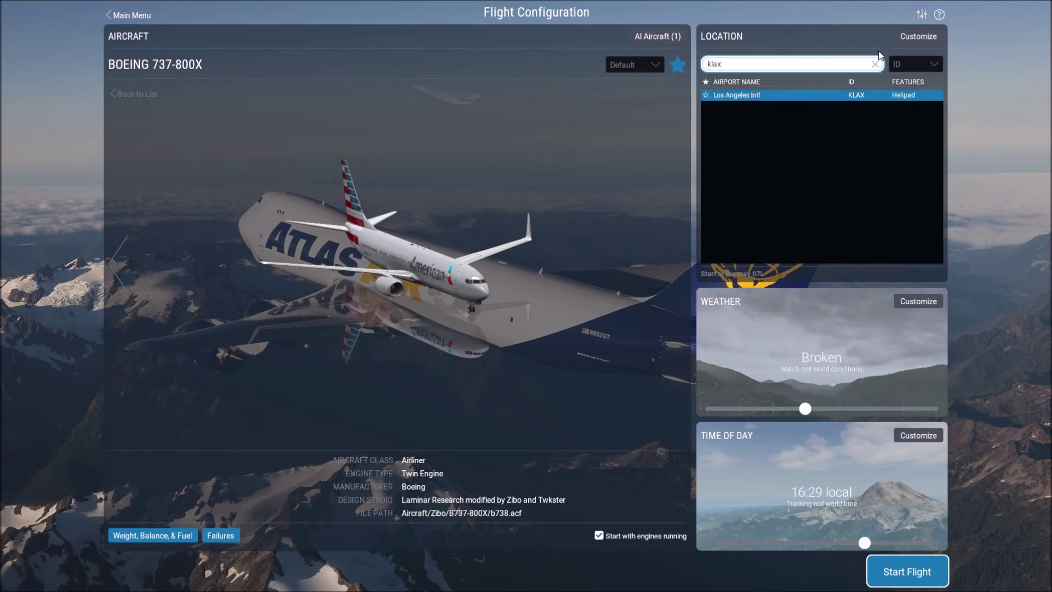
click(918, 36)
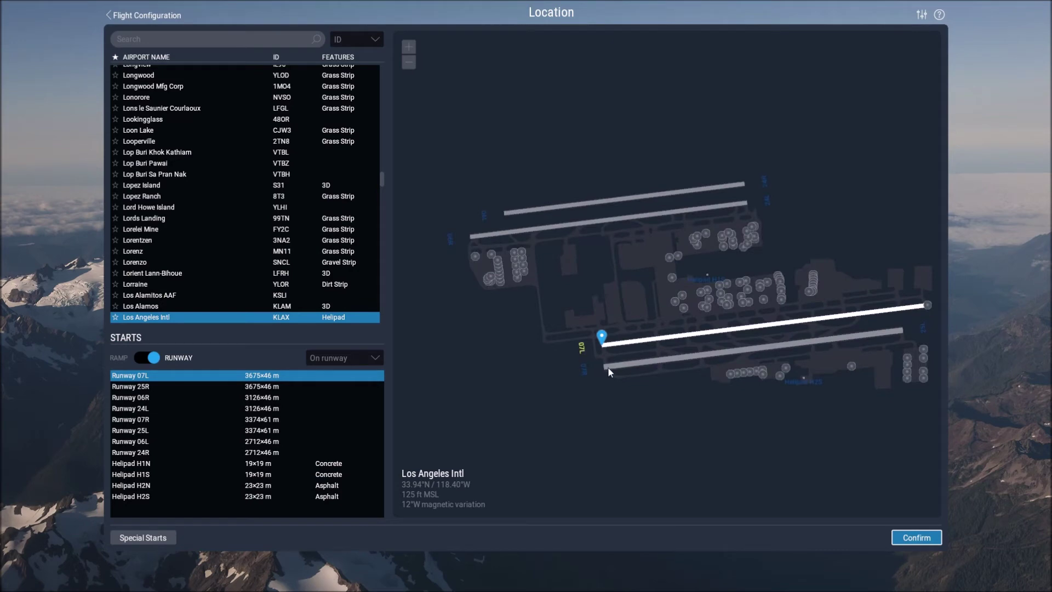
click(607, 366)
click(917, 538)
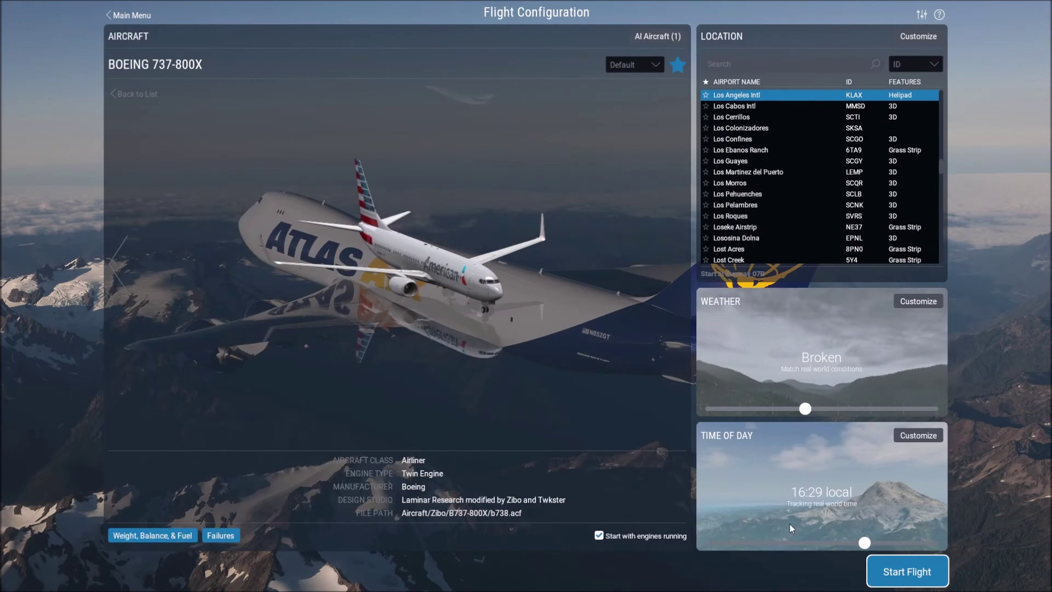
click(910, 578)
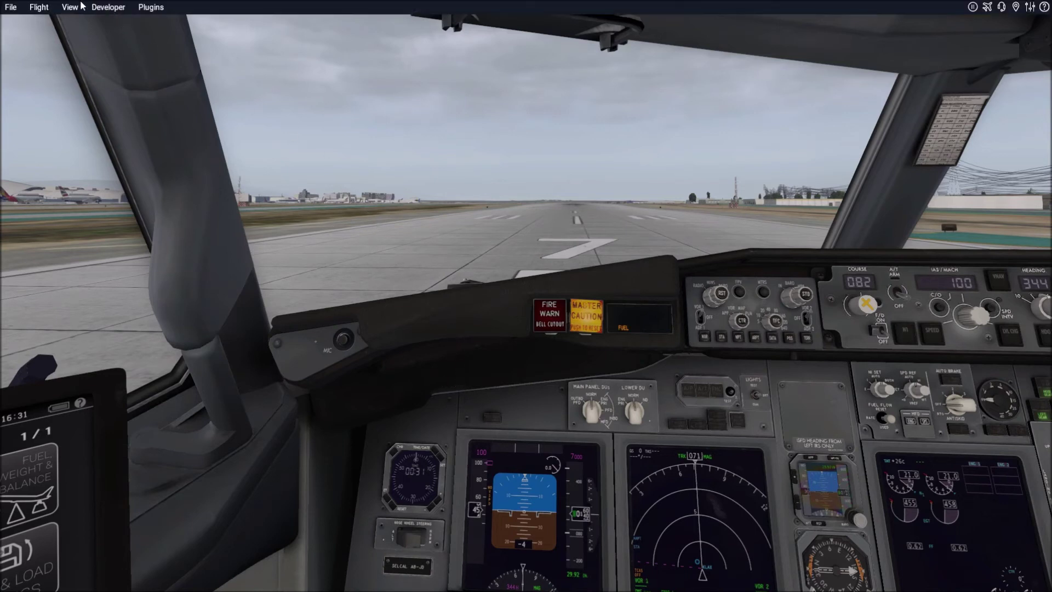
Switch the cockpit camera back to the Forward with 3-D Panel view.
click(71, 7)
mouse_move(89, 34)
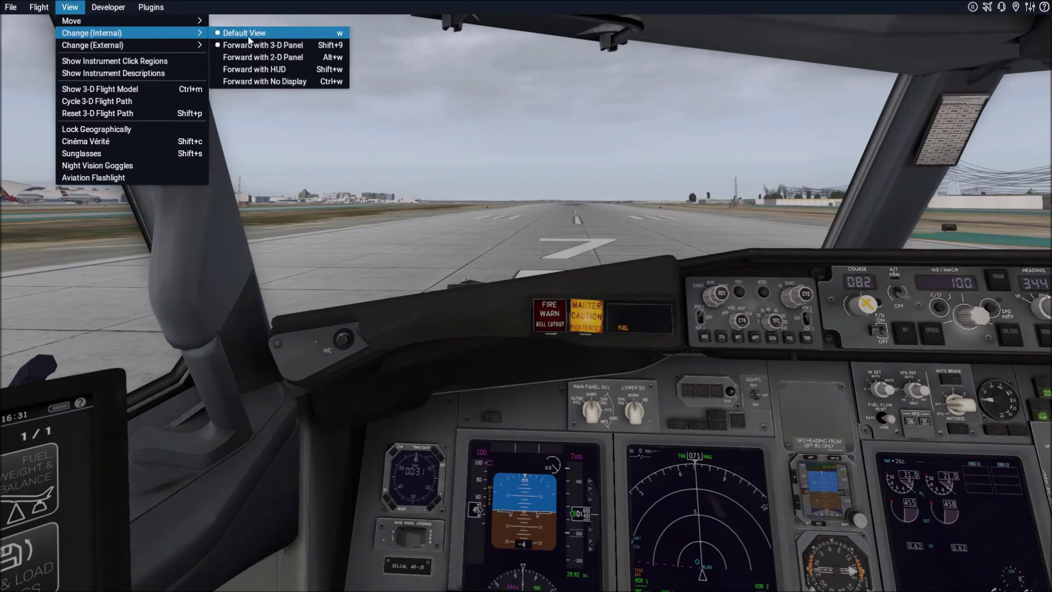
click(274, 46)
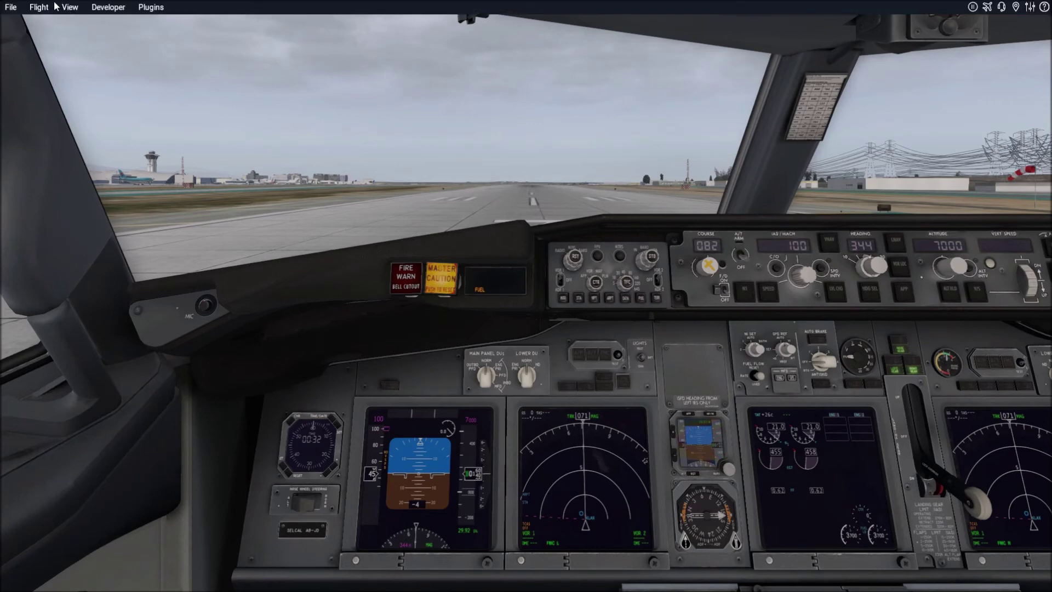
Reset to Forward with 3-D Panel and slide the eyepoint right to frame the centre panel and autopilot.
click(70, 7)
mouse_move(90, 34)
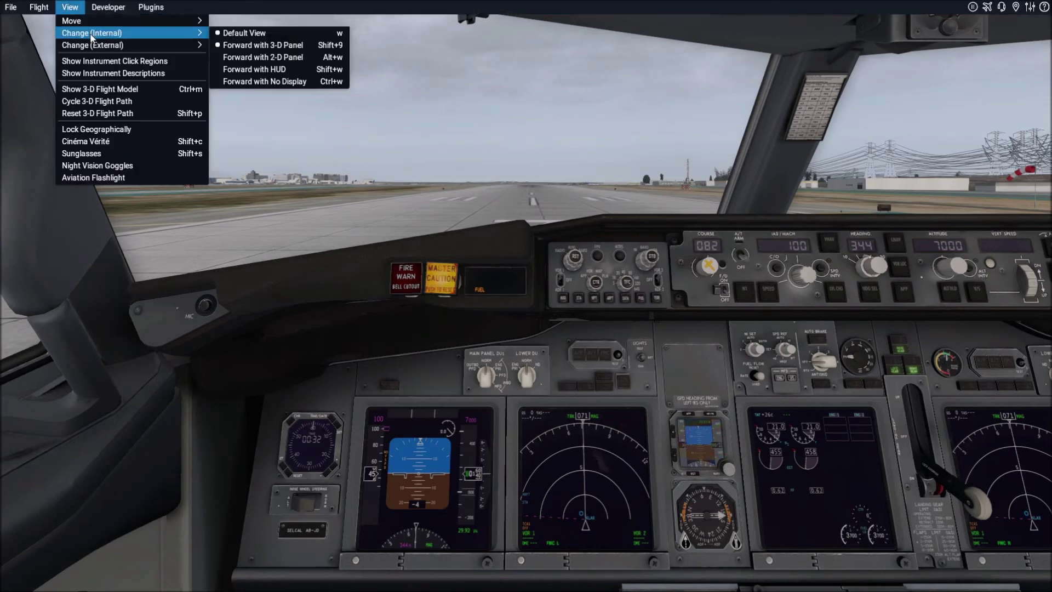
click(279, 45)
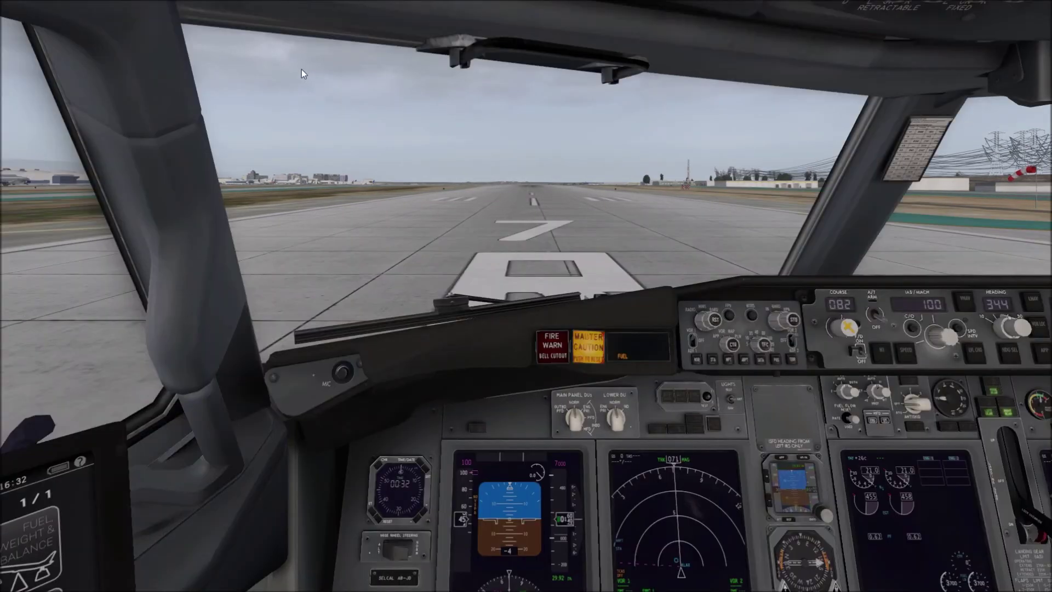
key(period)
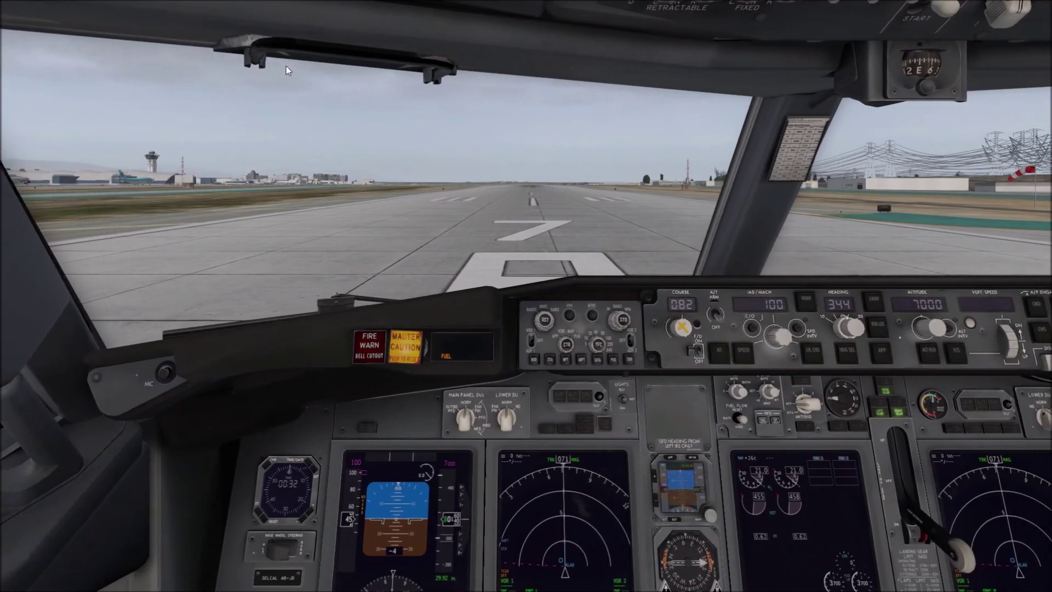
key(period)
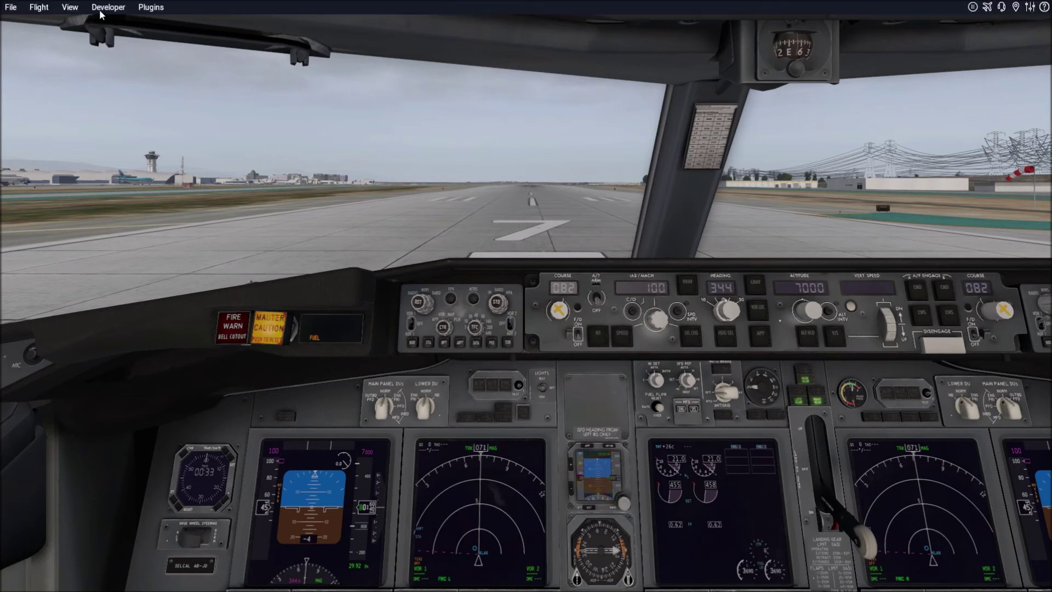
click(70, 7)
mouse_move(109, 45)
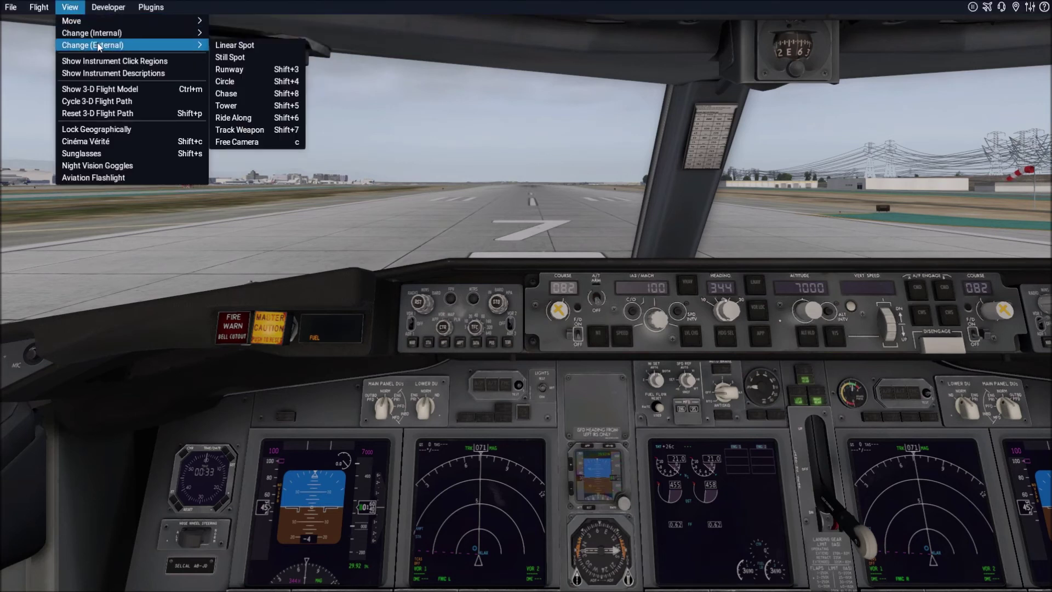
click(253, 94)
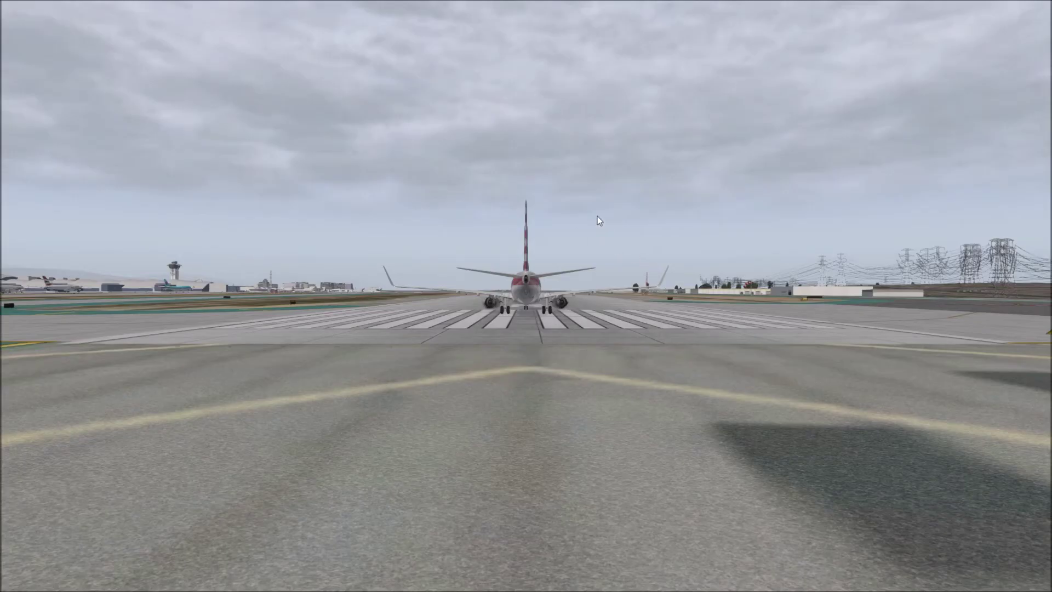
drag(597, 216, 596, 258)
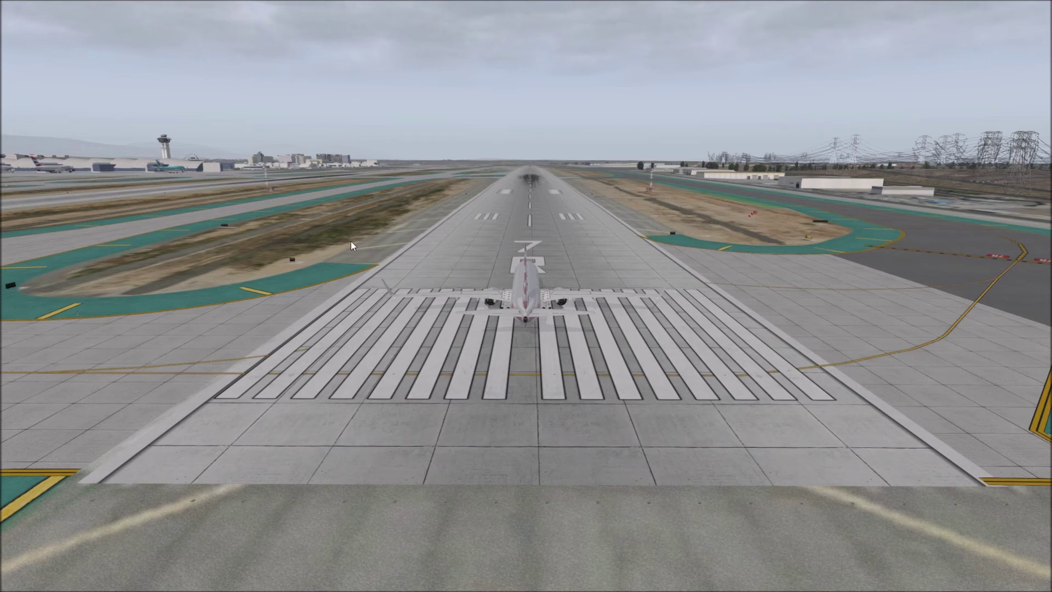
drag(351, 241, 534, 245)
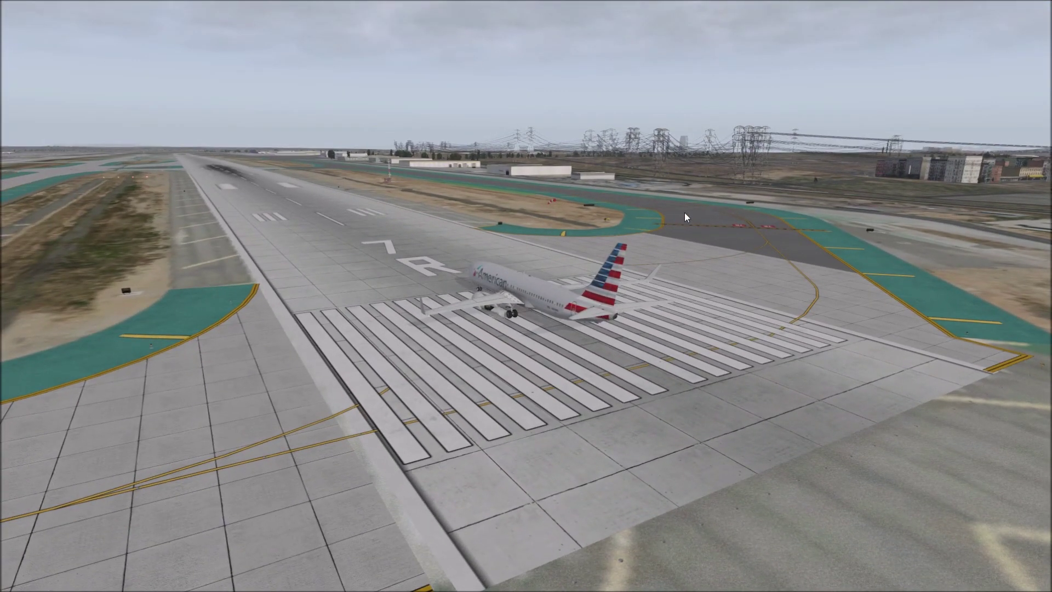
drag(741, 225, 580, 303)
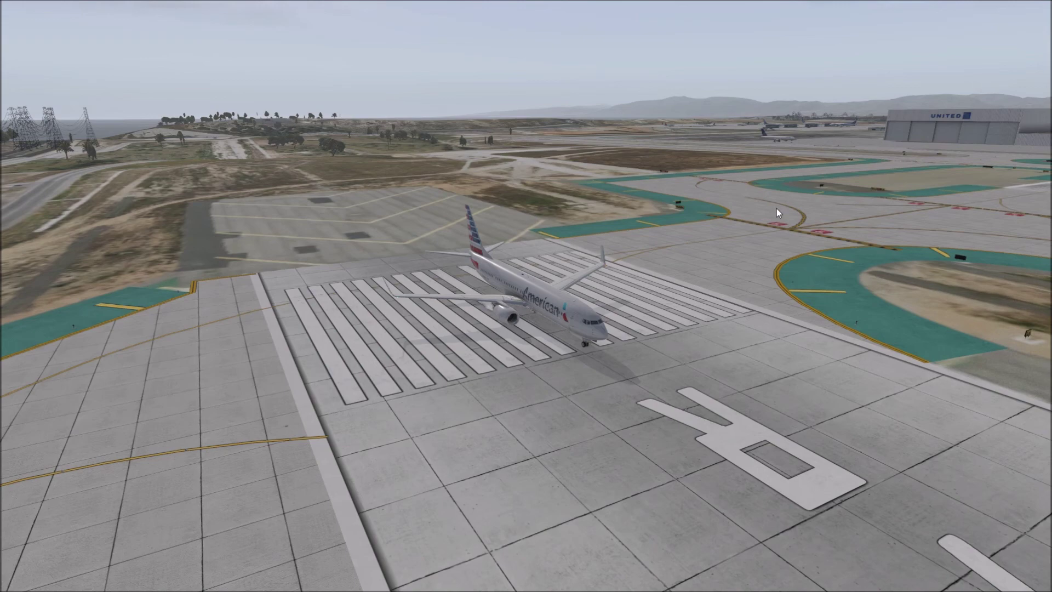
key(shift+5)
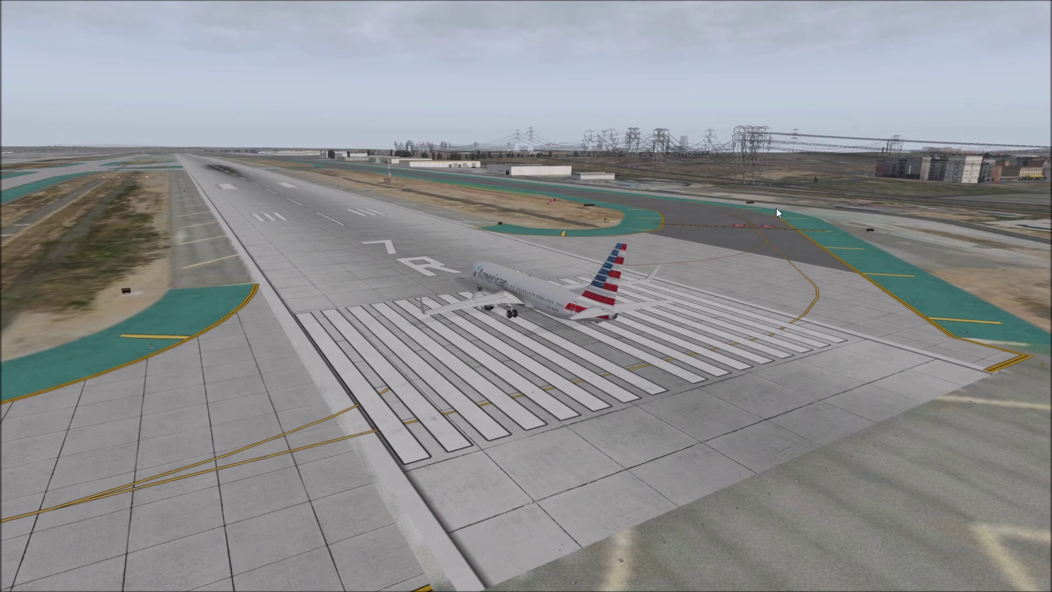
key(shift+9)
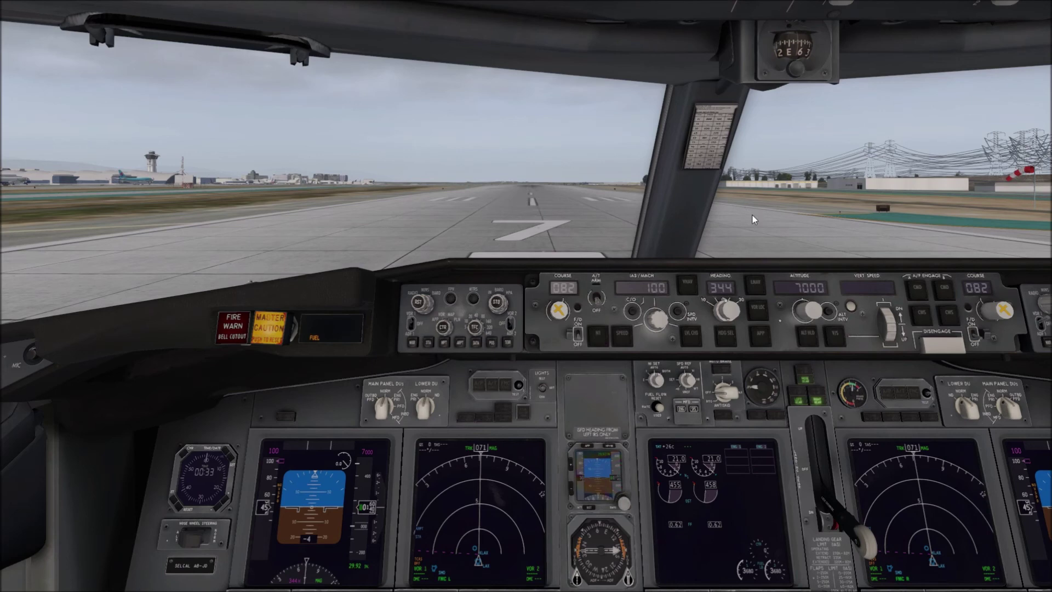
key(ctrl+shift+Return)
key(shift+9)
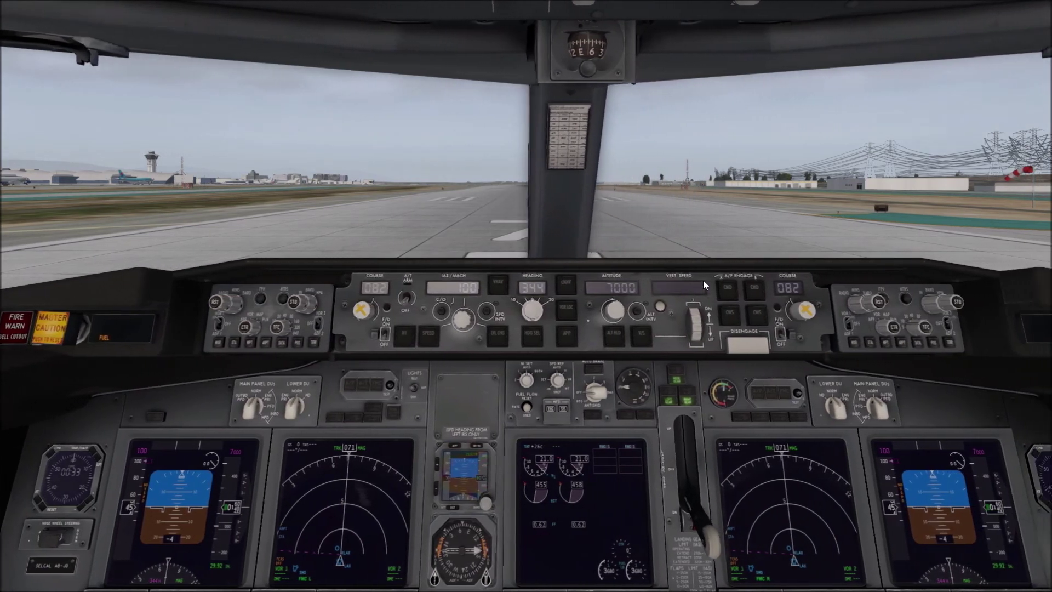
key(KP_2)
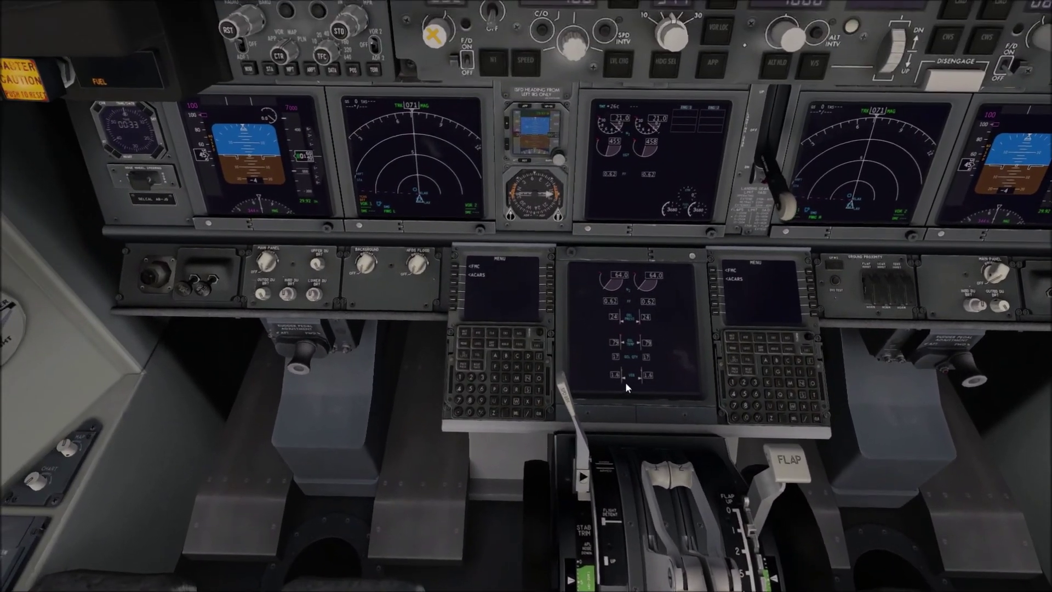
scroll(593, 389, up, 5)
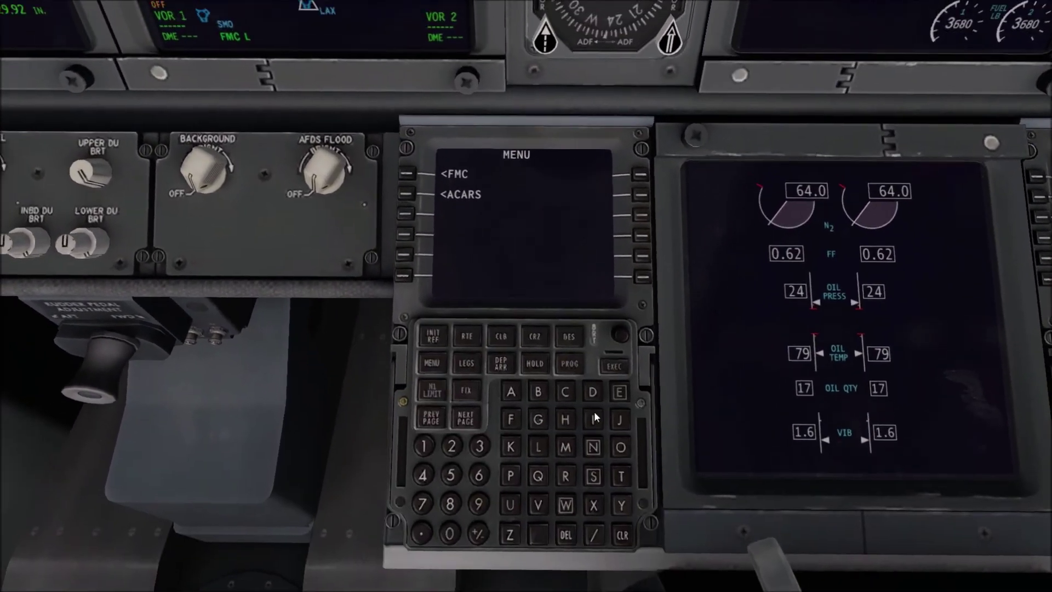
scroll(605, 409, up, 3)
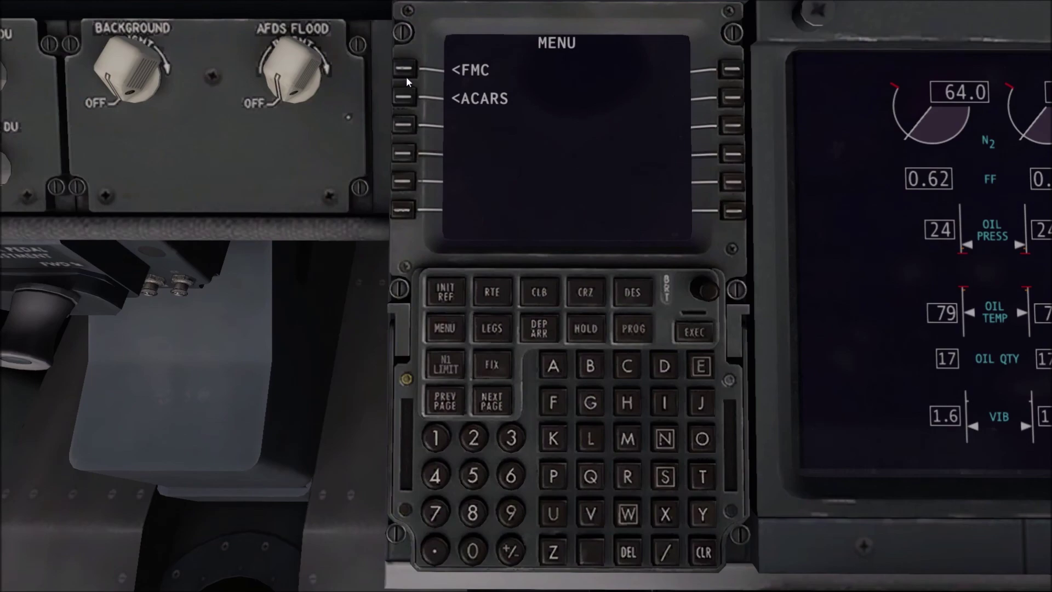
key(shift+9)
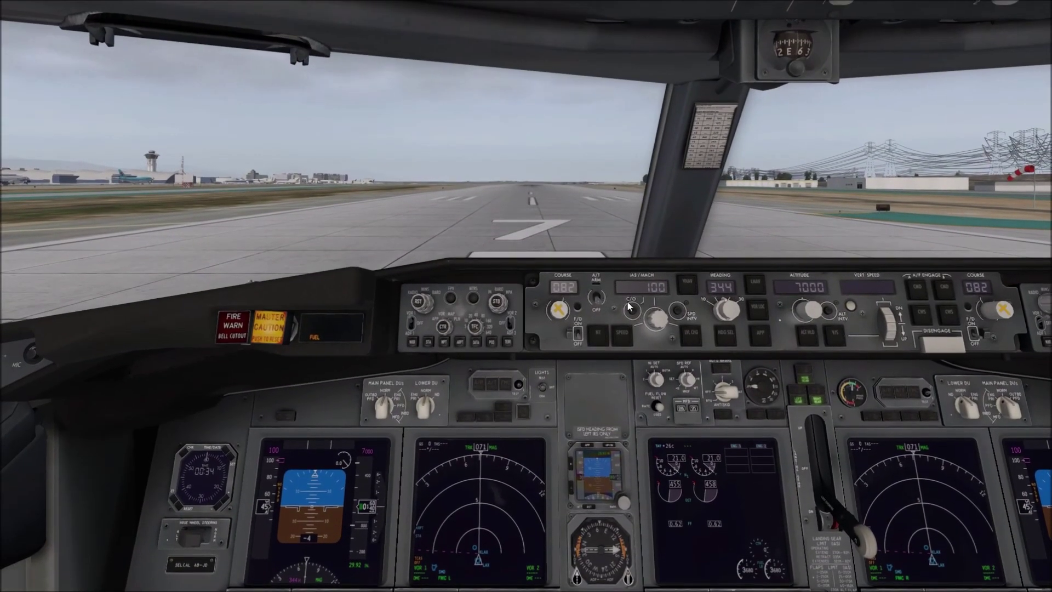
Raise the MCP autopilot speed to 110 knots.
scroll(657, 318, up, 10)
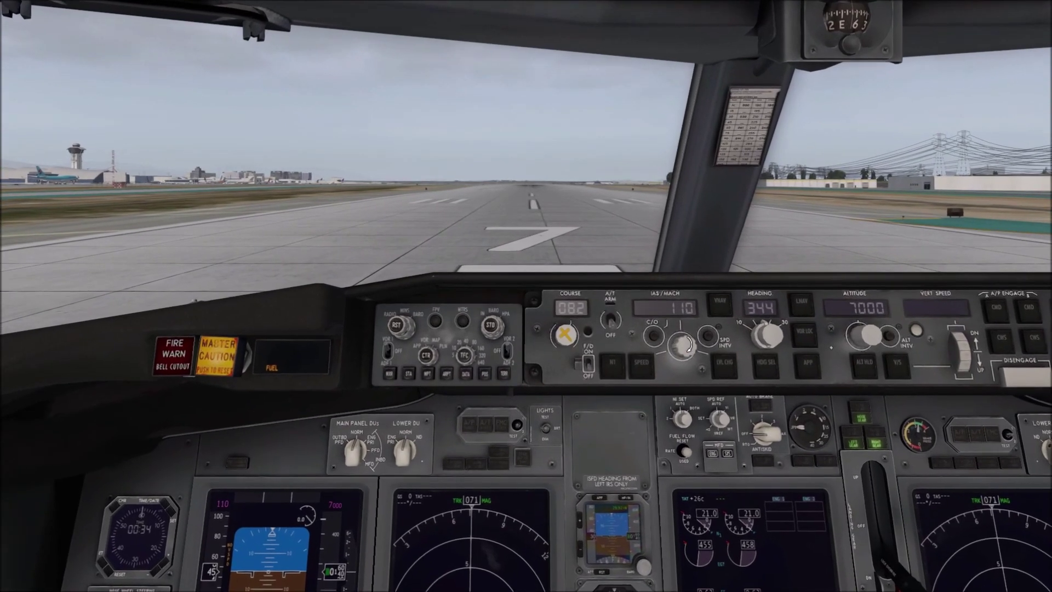